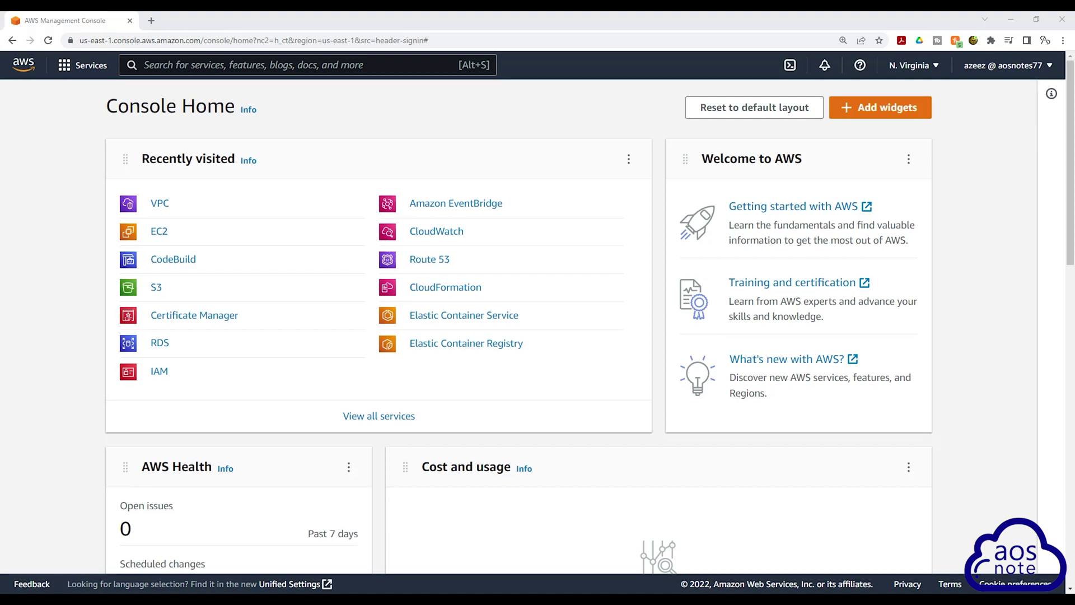
Bring the Word document with the DDL-changes SOP in front of the AWS console.
key("alt+Tab")
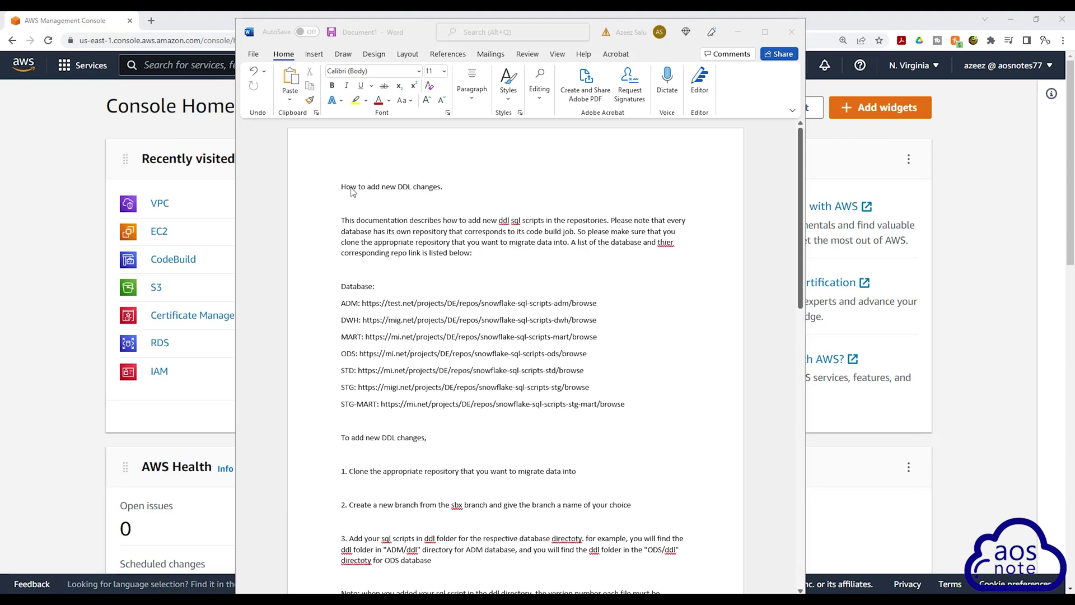
Select the entire DDL-changes how-to in Word and copy it.
scroll(343, 214, "down", 2)
scroll(344, 216, "down", 1)
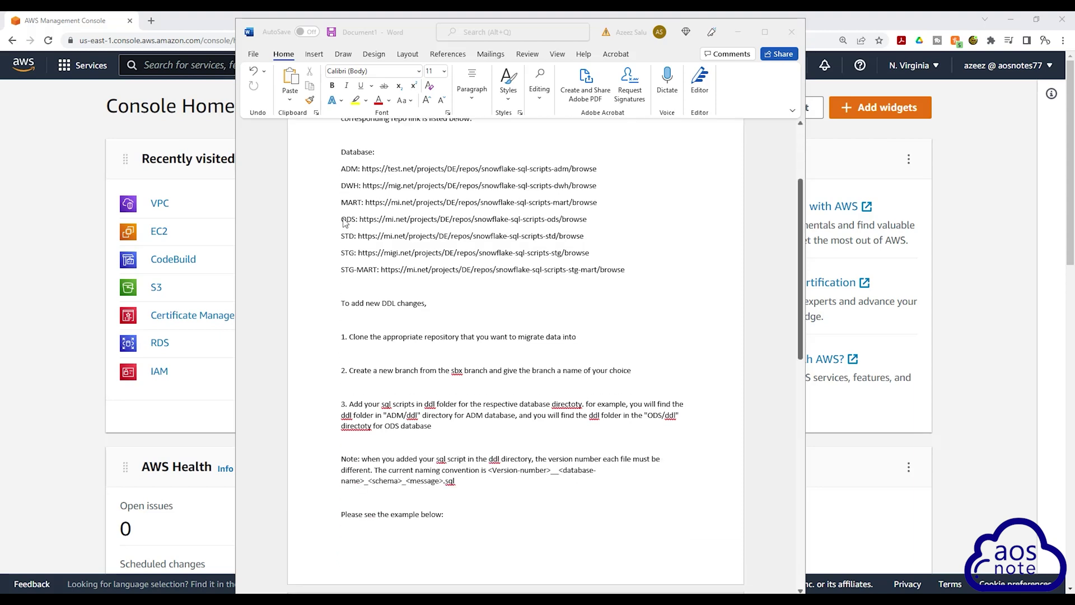
scroll(345, 215, "up", 3)
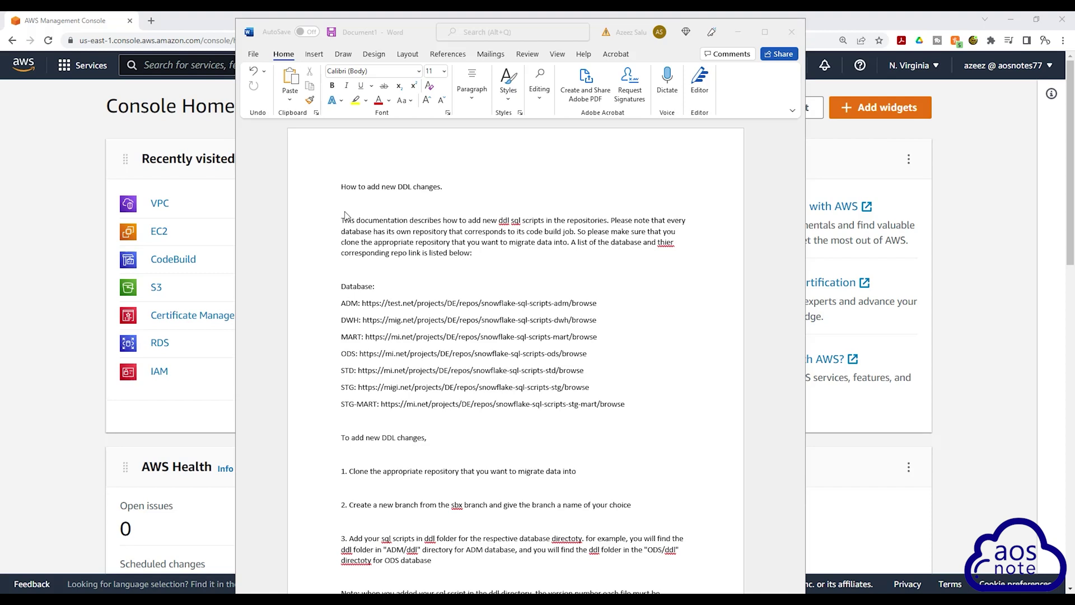
key("alt+Tab")
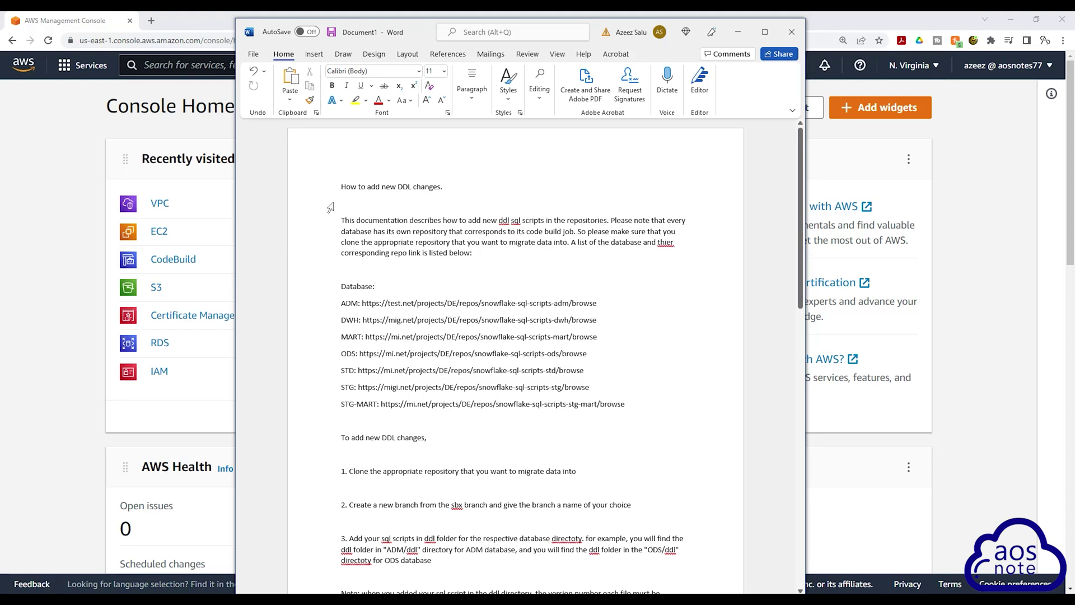
key("ctrl+a")
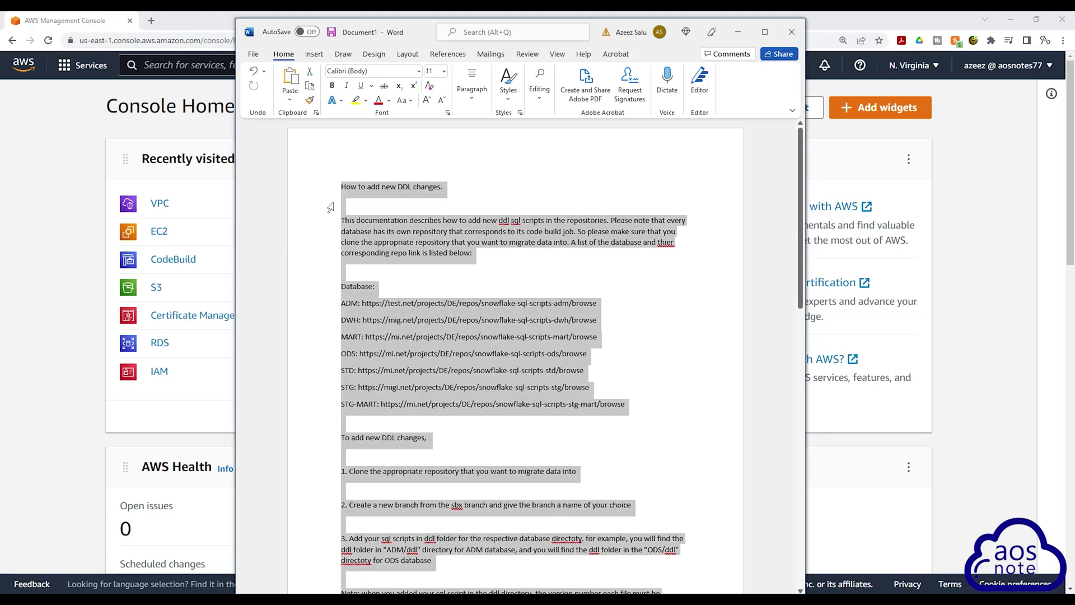
right_click(411, 231)
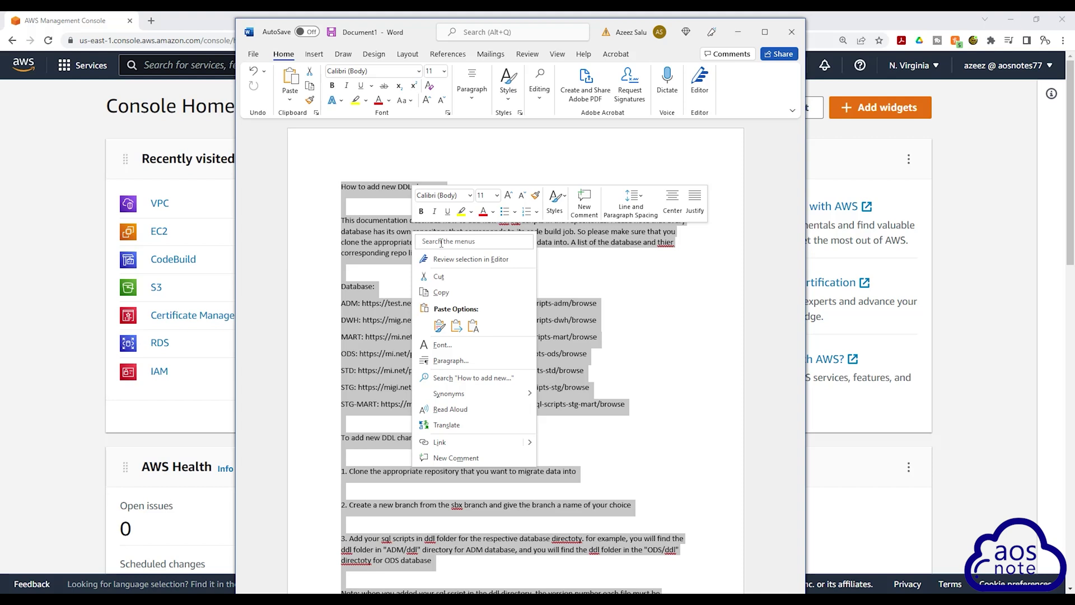
left_click(447, 294)
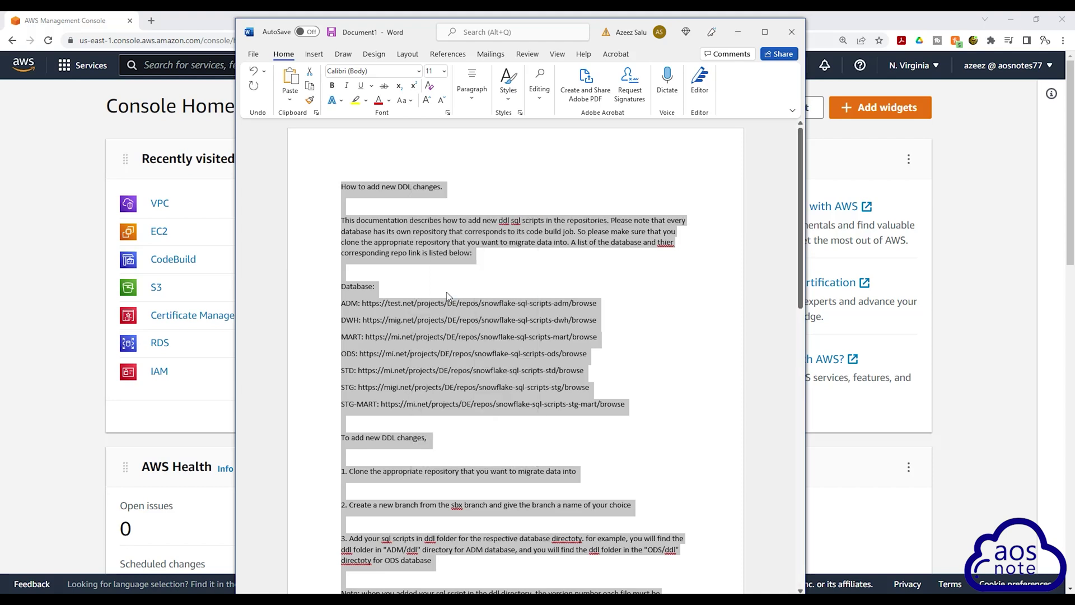
Go to grammarly.com in a new Chrome tab to reach the Grammarly documents page.
left_click(151, 25)
left_click(151, 23)
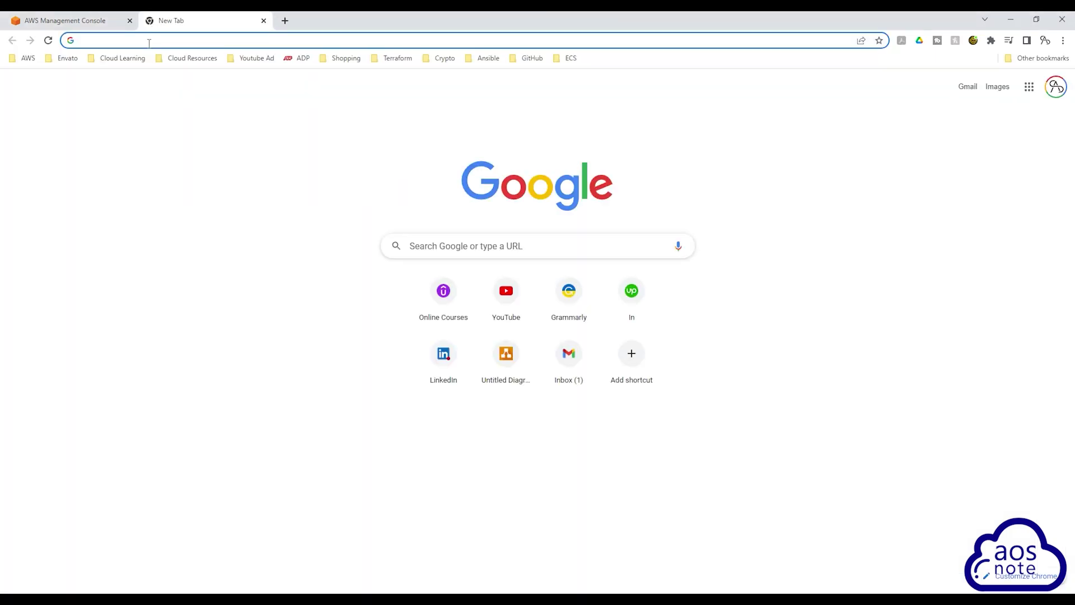
type("g")
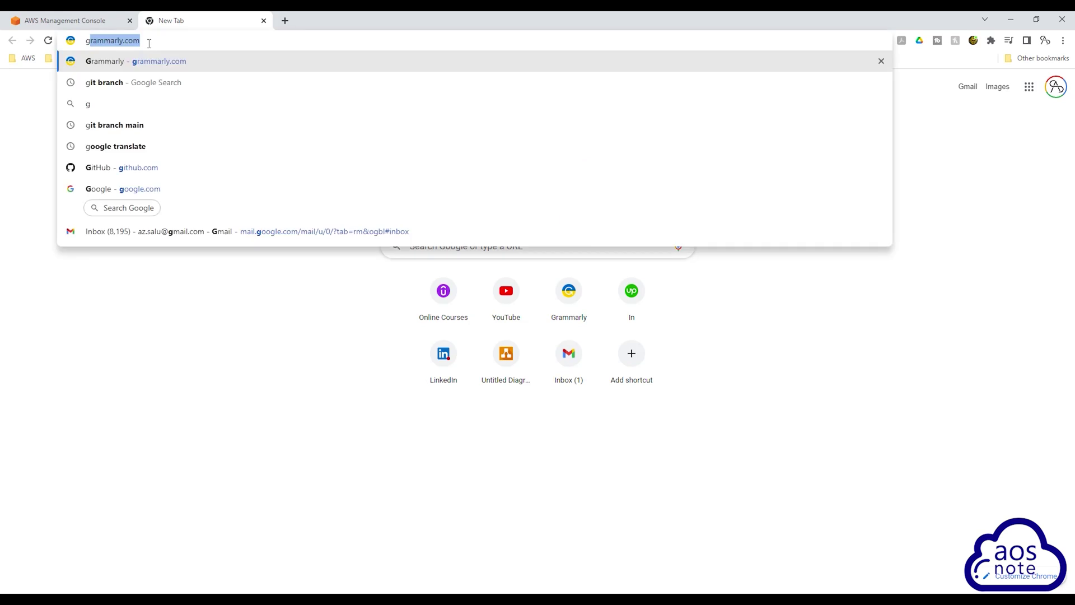
type("ramm")
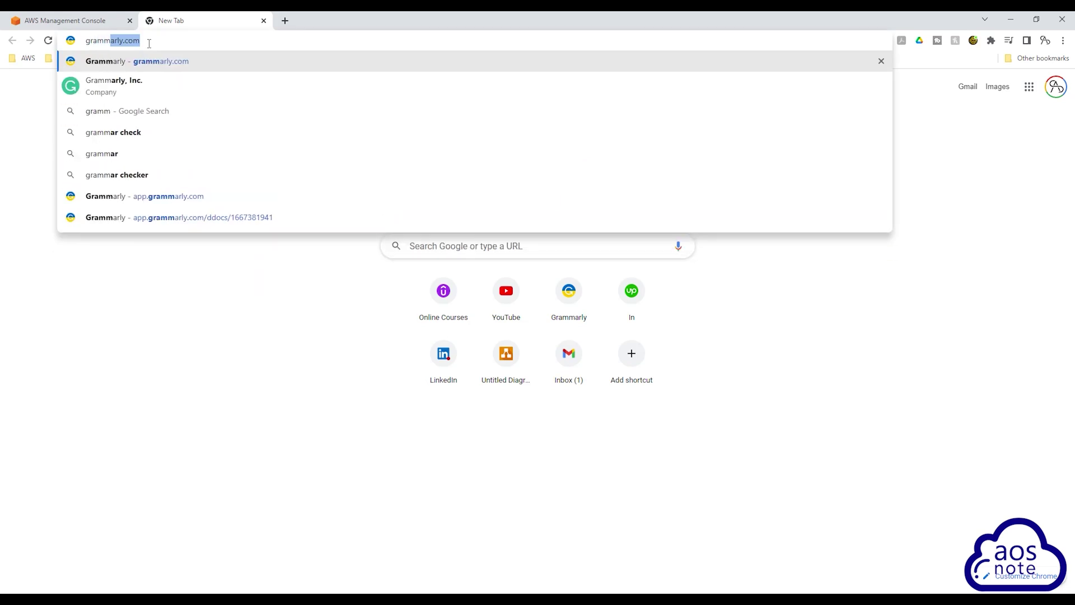
type("arly.com")
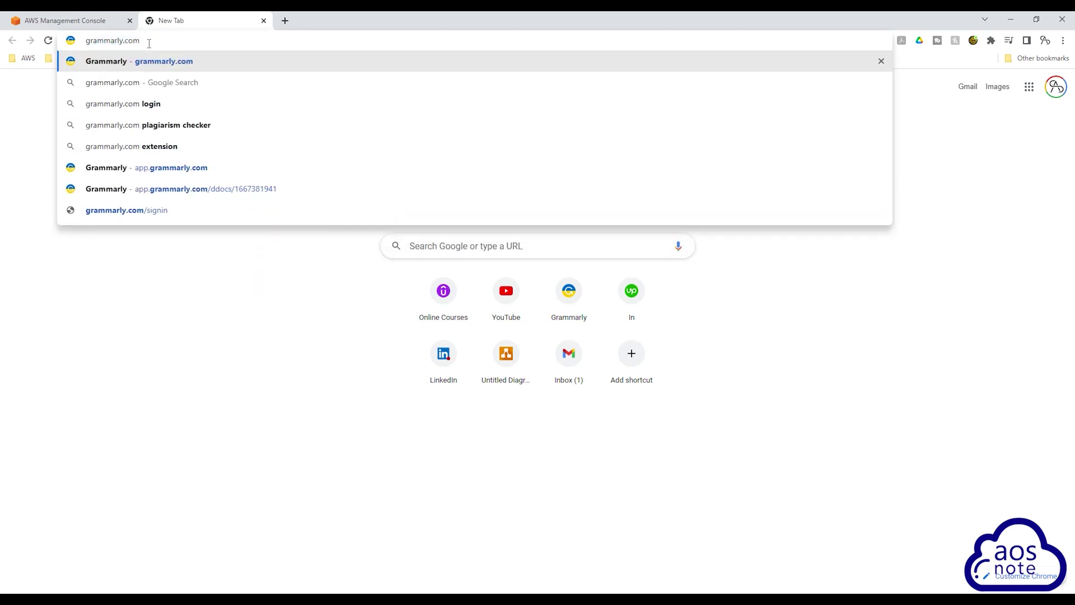
key("Return")
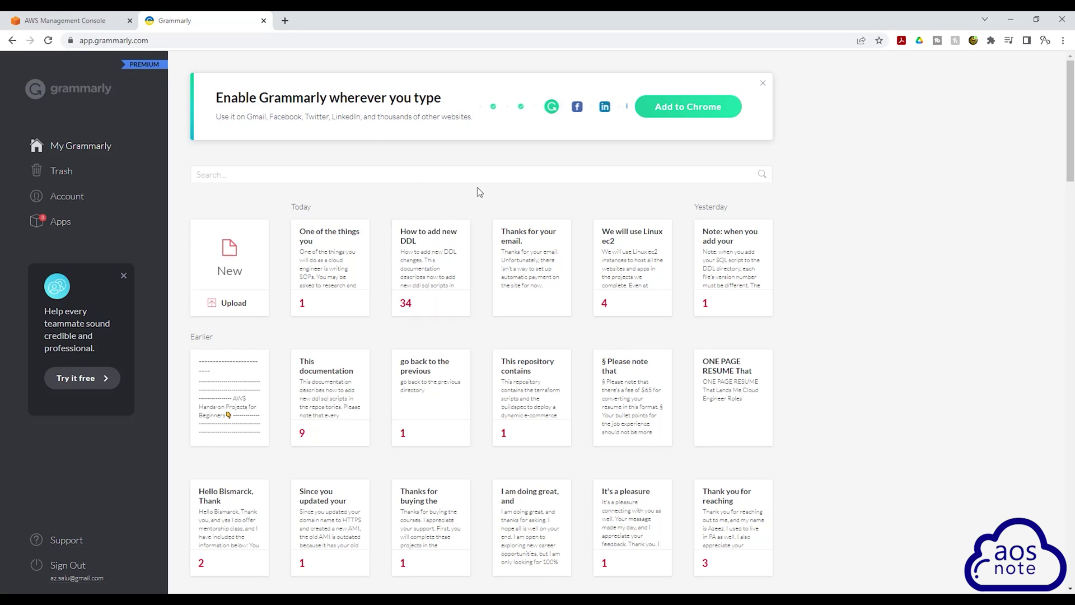
scroll(468, 247, "down", 9)
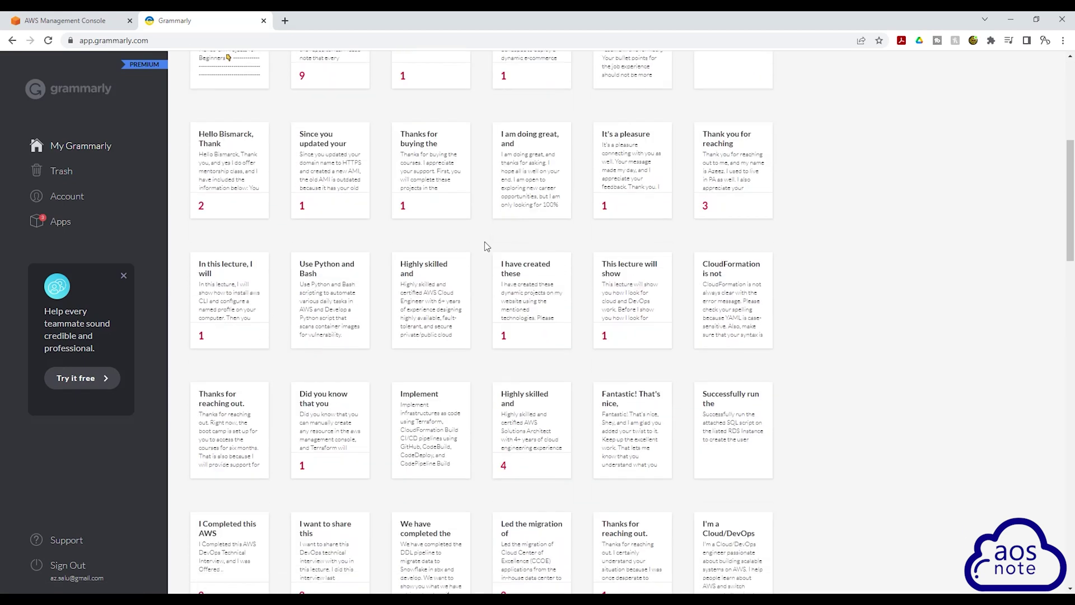
scroll(487, 247, "down", 6)
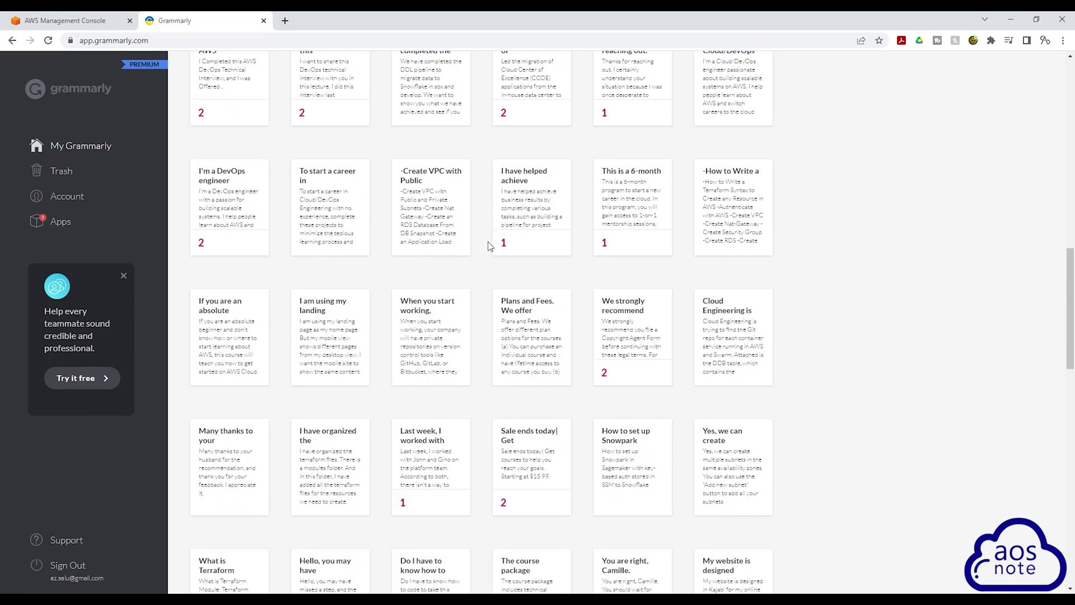
scroll(488, 247, "down", 9)
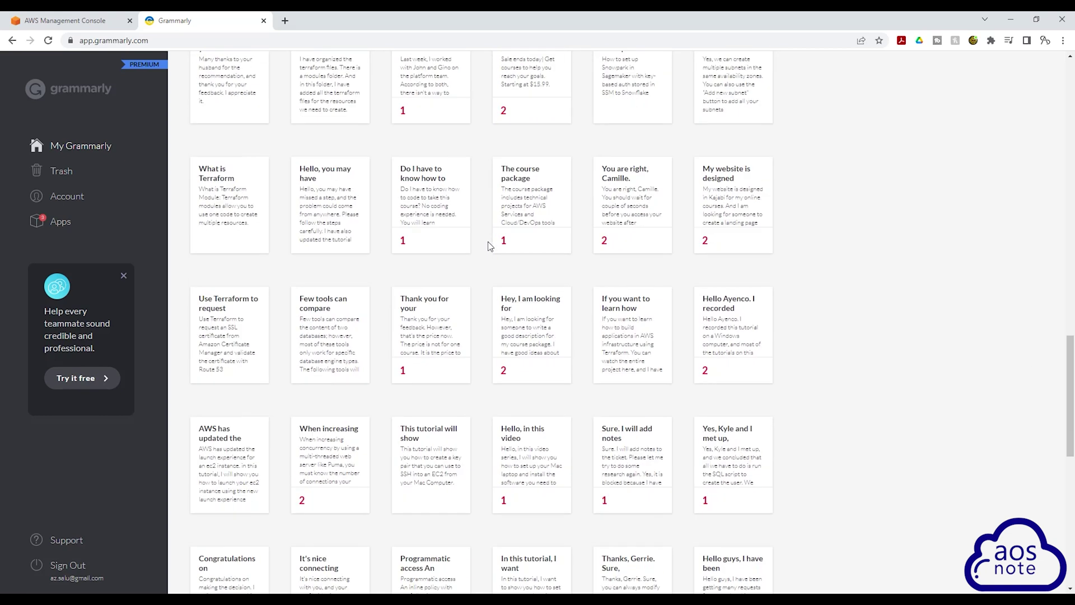
scroll(489, 246, "down", 6)
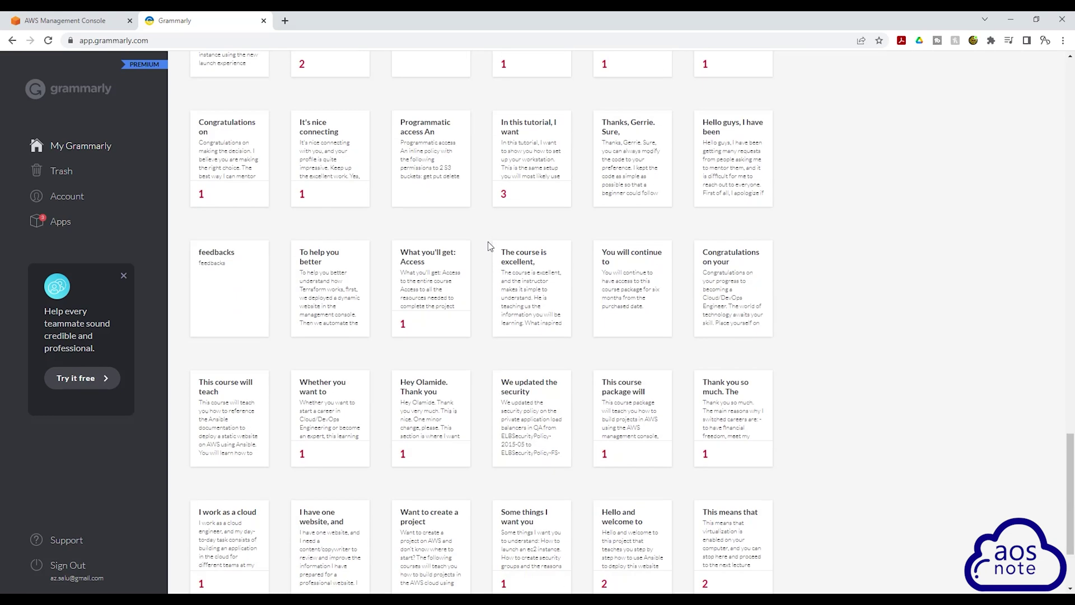
scroll(488, 246, "down", 2)
scroll(488, 246, "up", 8)
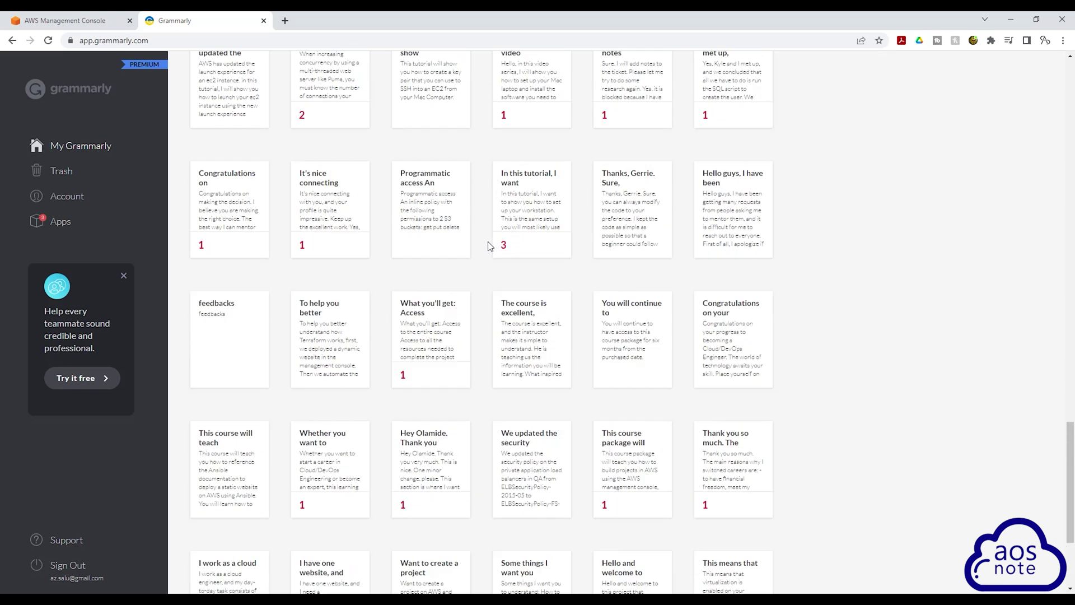
scroll(488, 246, "up", 20)
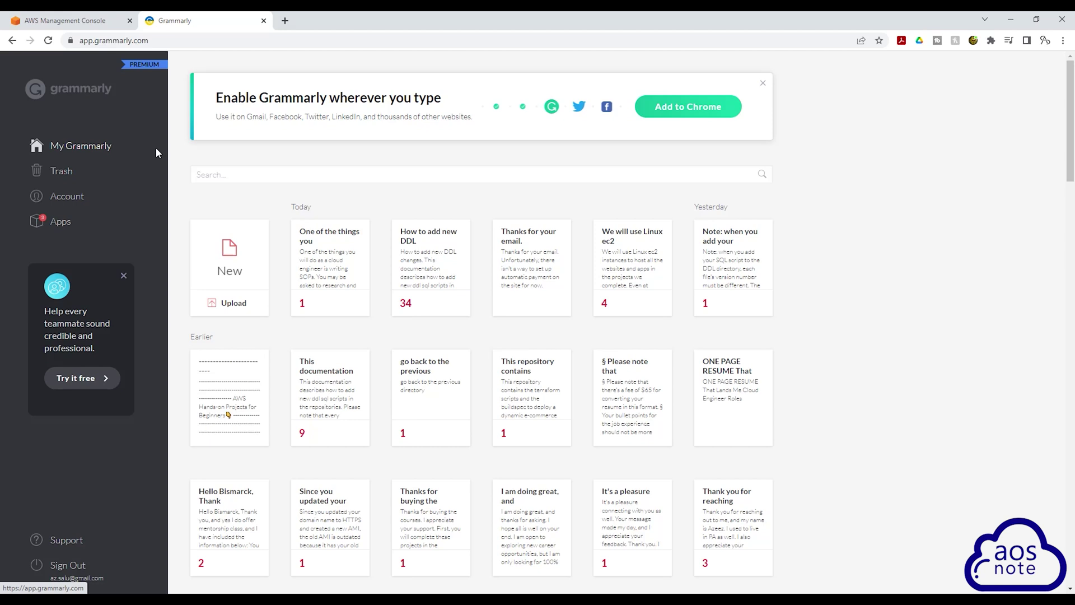
Start a new Grammarly document and paste the copied DDL how-to into it.
left_click(230, 257)
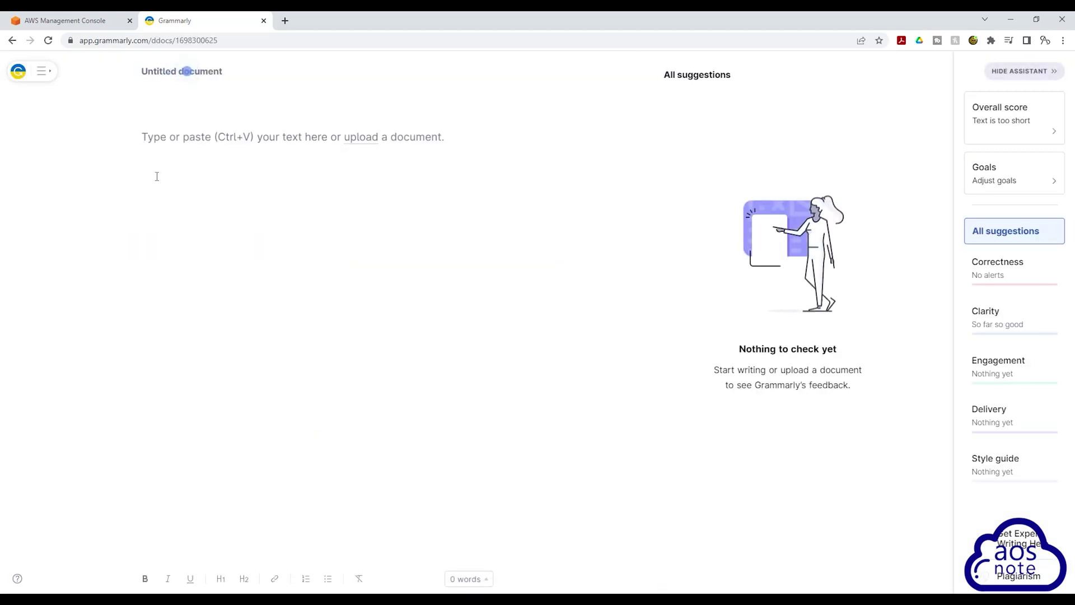
right_click(157, 180)
left_click(184, 261)
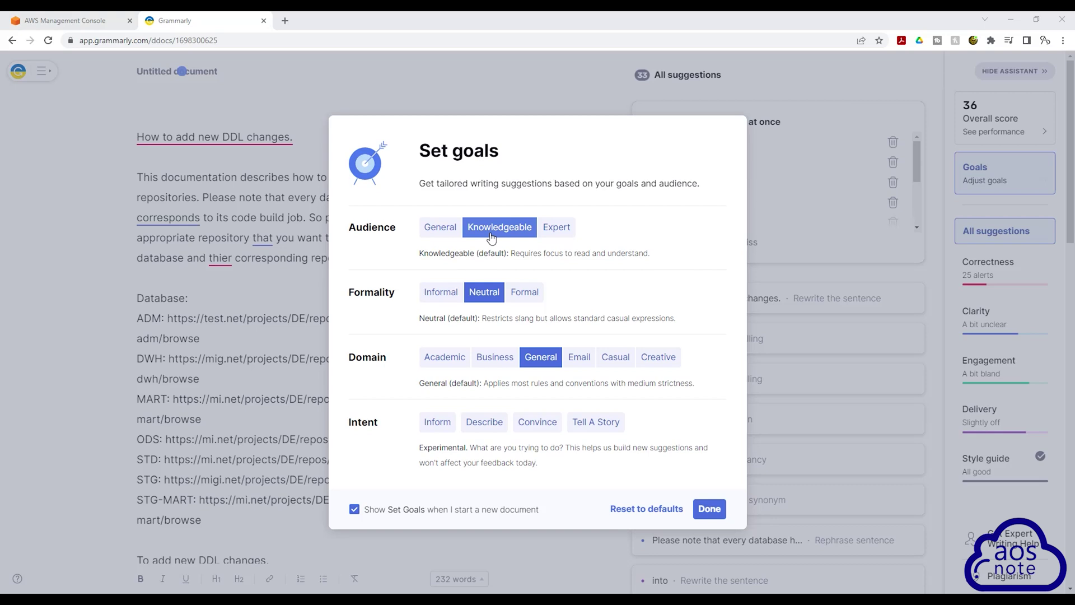
Set the document's writing goals to Expert audience and Describe intent.
left_click(557, 227)
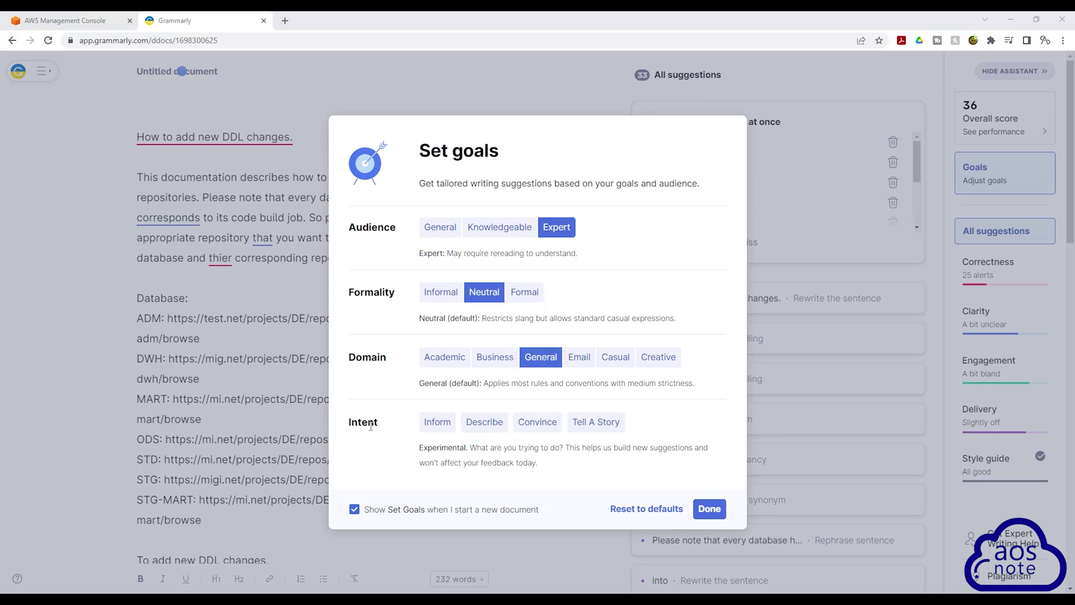
left_click(486, 424)
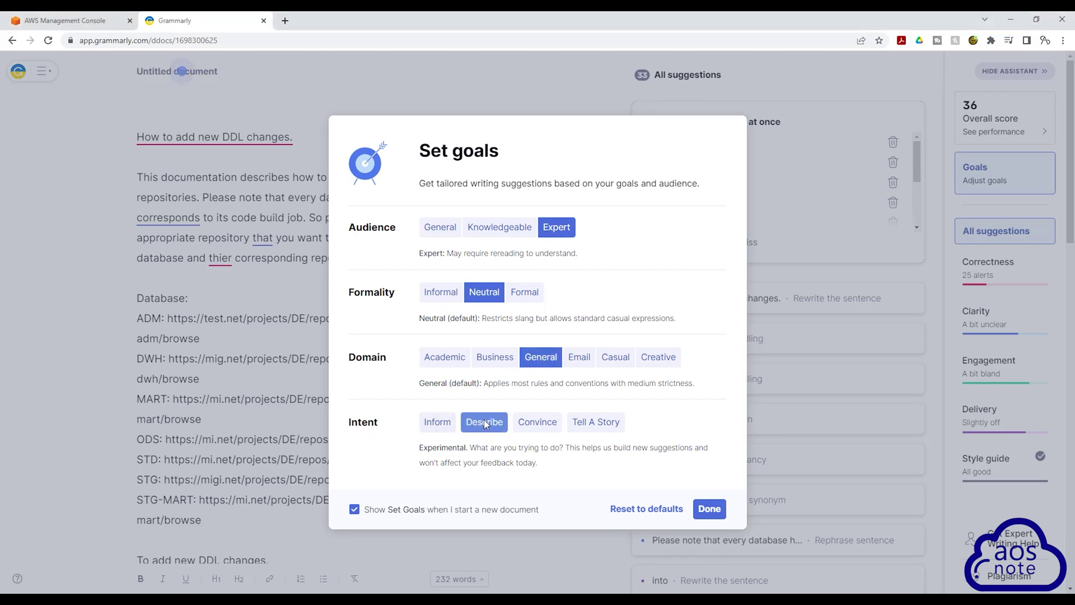
left_click(709, 510)
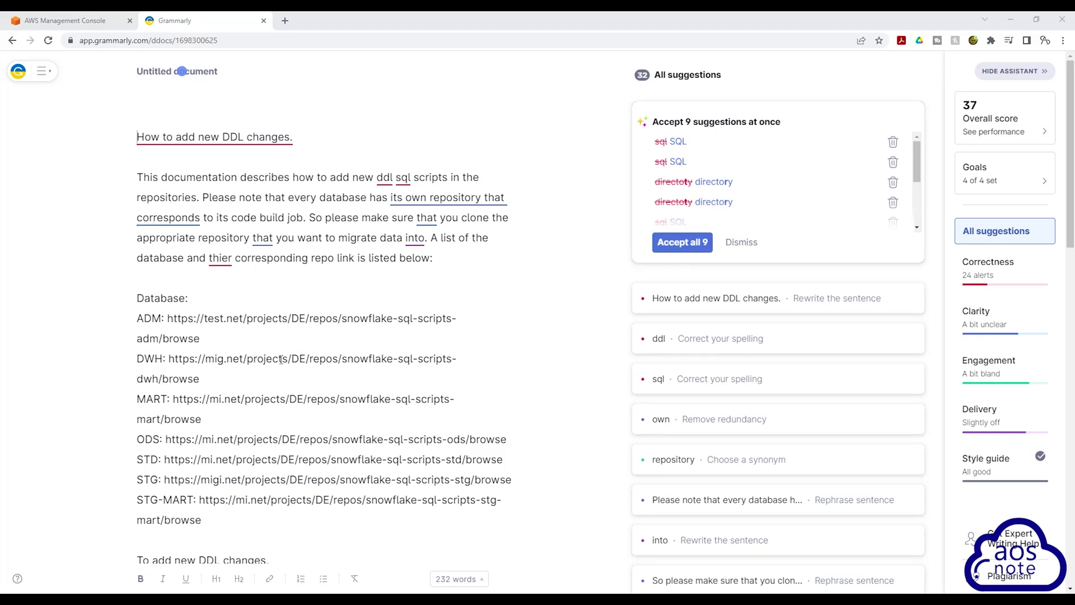
Select the heading line and dismiss its sentence-fragment suggestion.
left_click(232, 140)
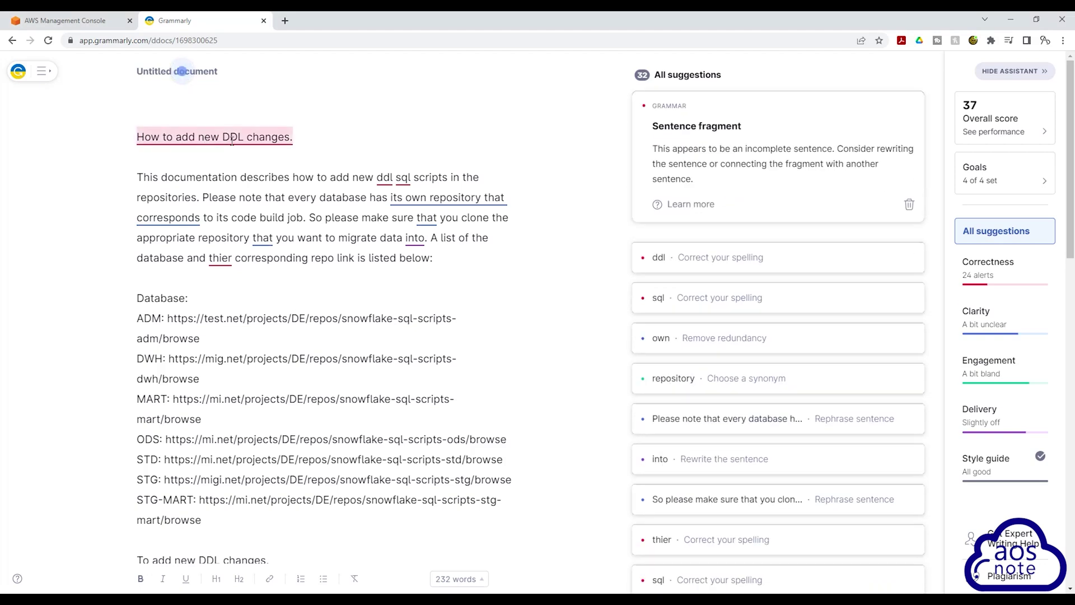
left_click_drag(300, 140, 124, 131)
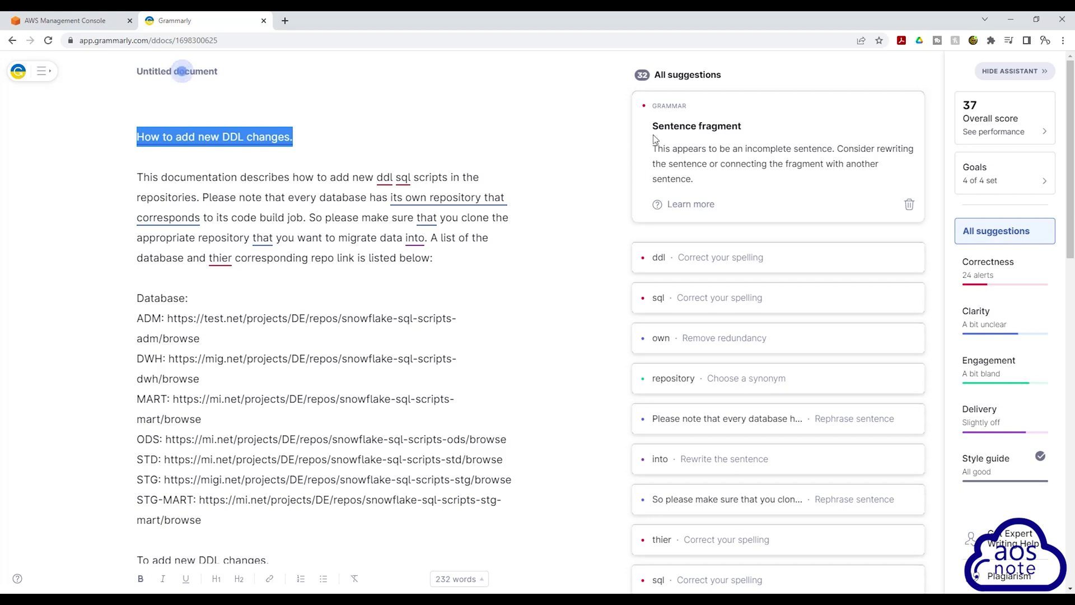
left_click(910, 206)
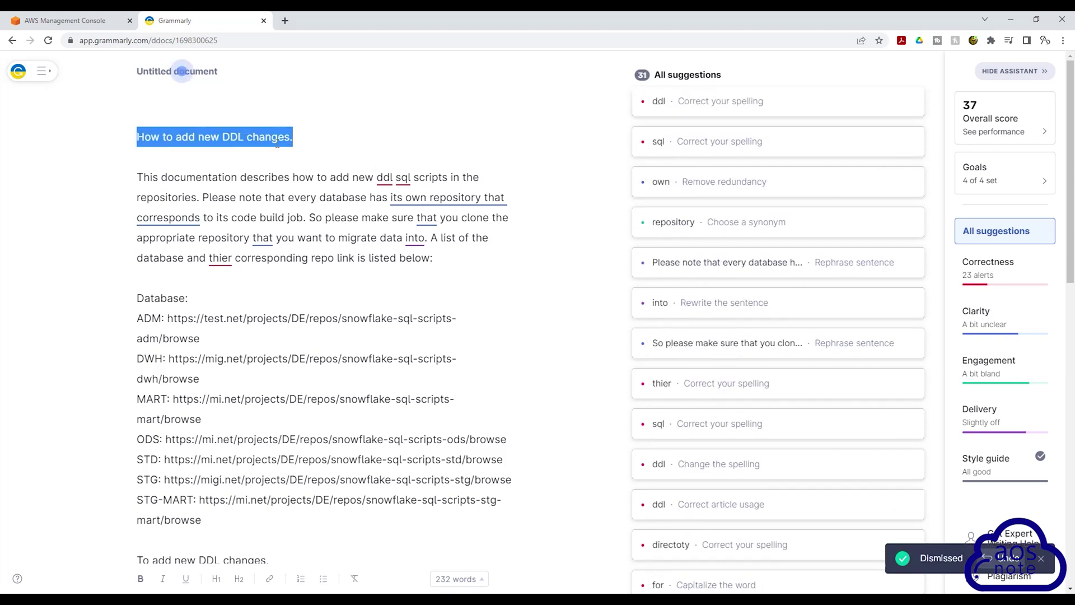
In the opening paragraph, change ddl to DDL, sql to SQL, and 'in' to 'to'.
left_click(386, 179)
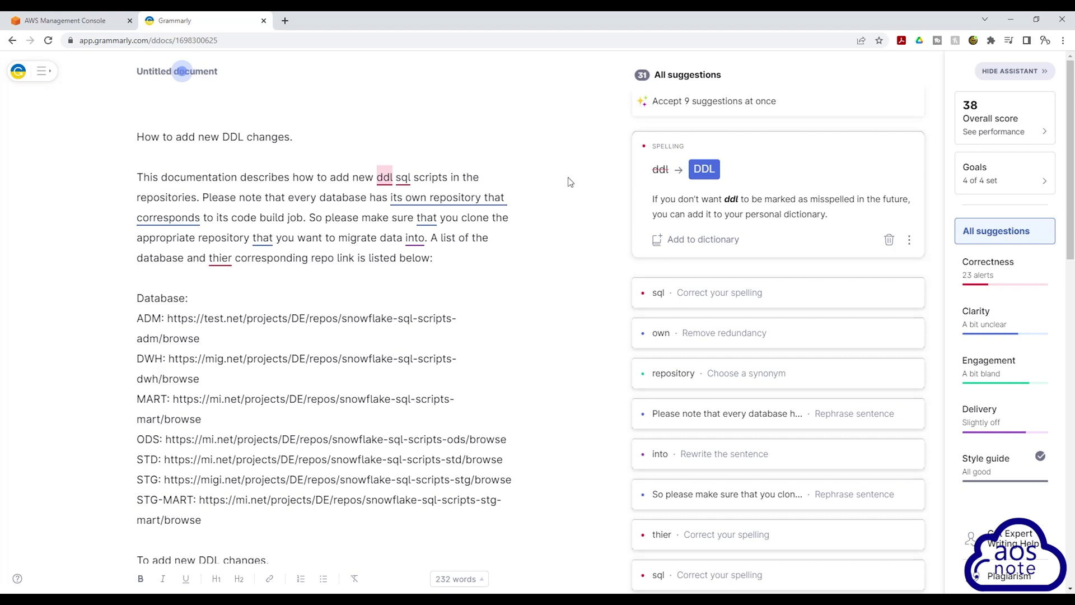
left_click(712, 176)
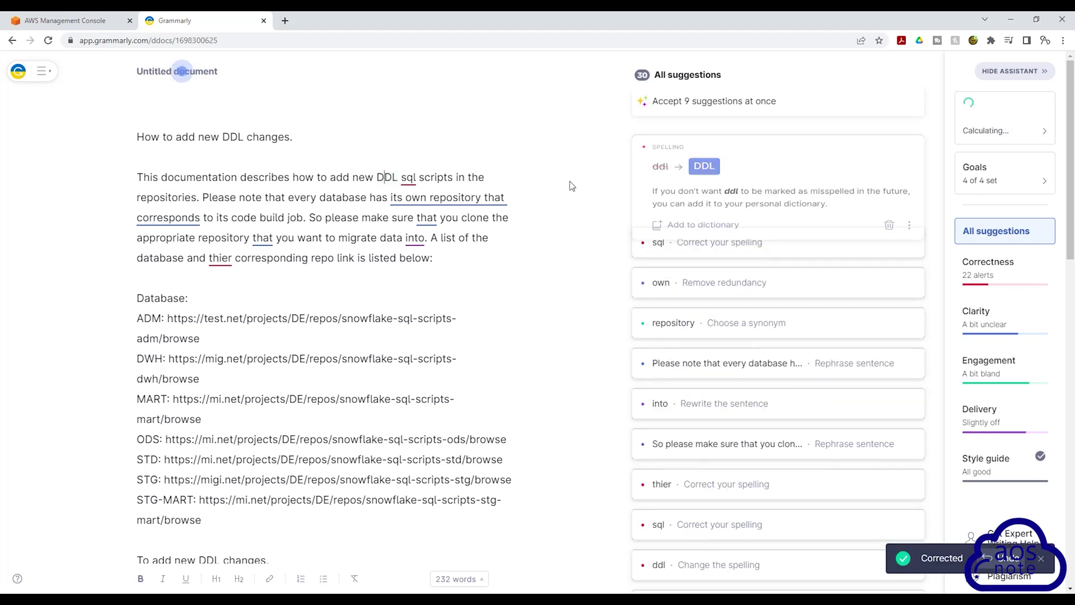
left_click(412, 178)
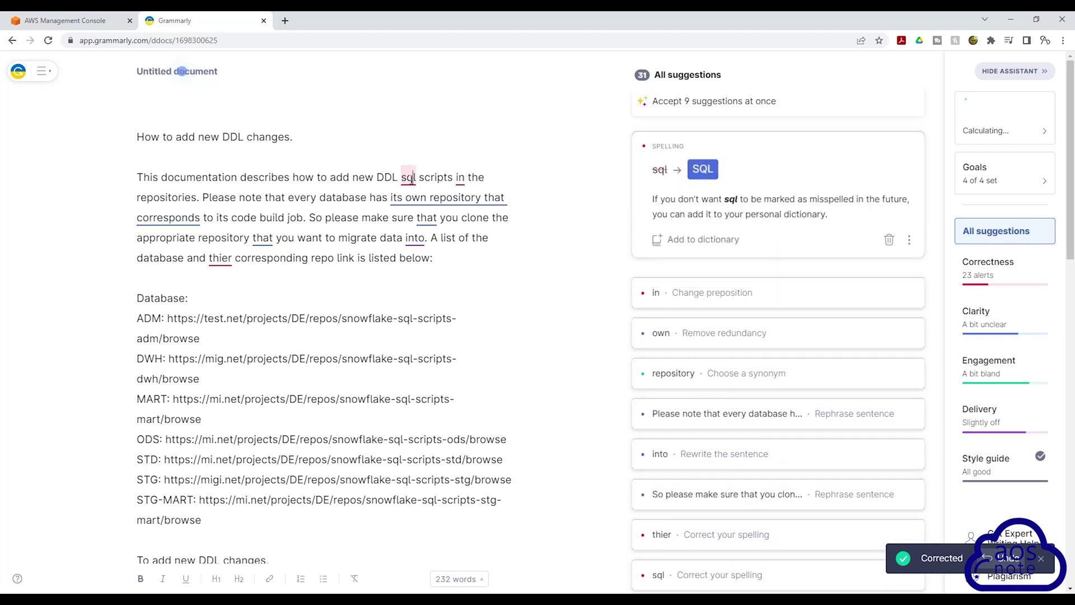
left_click(703, 169)
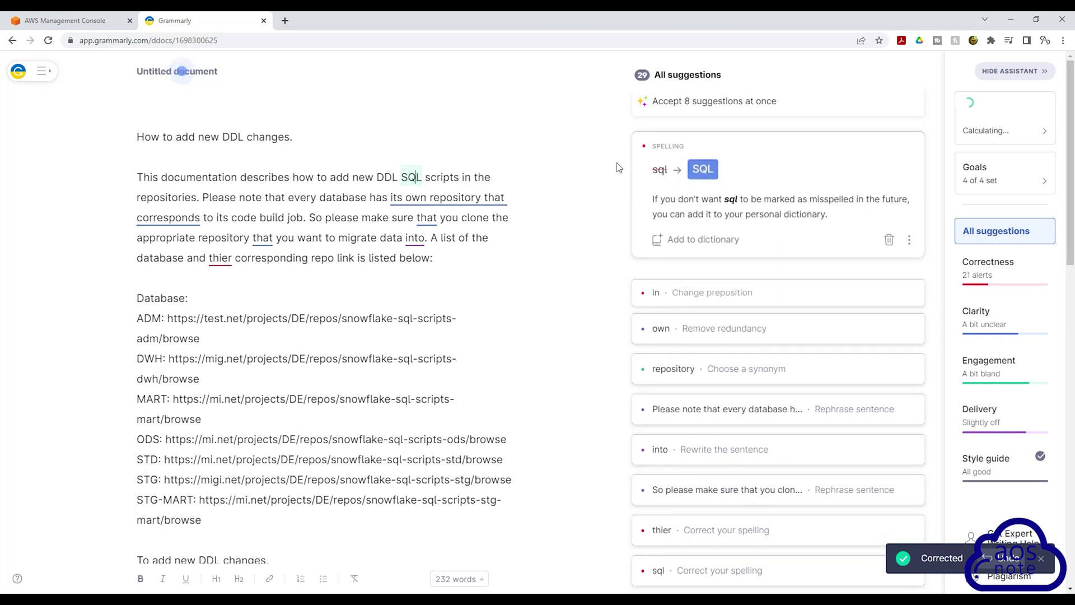
left_click(467, 178)
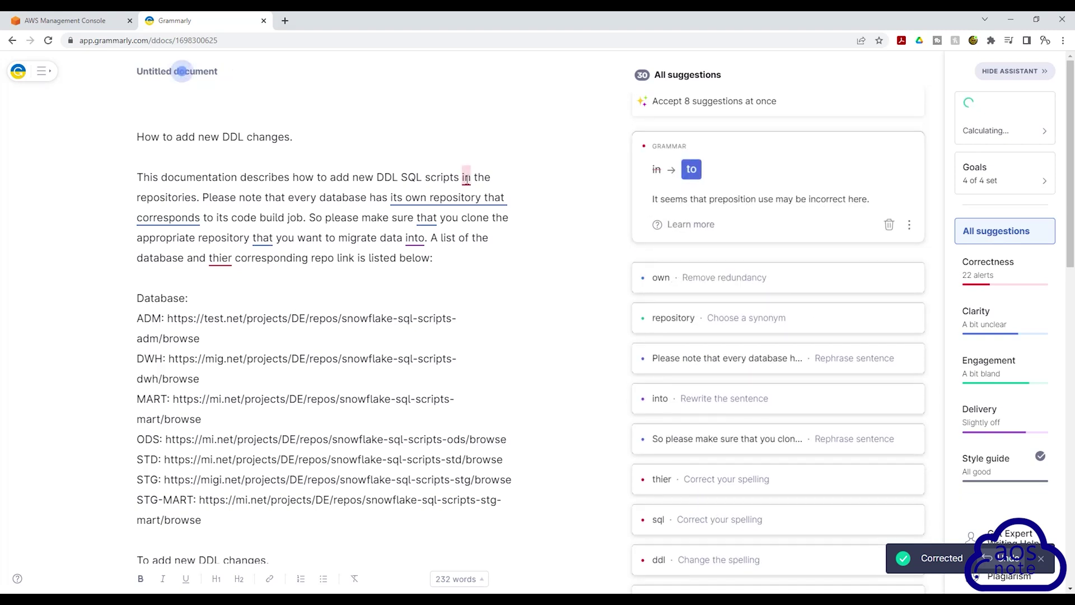
left_click(693, 172)
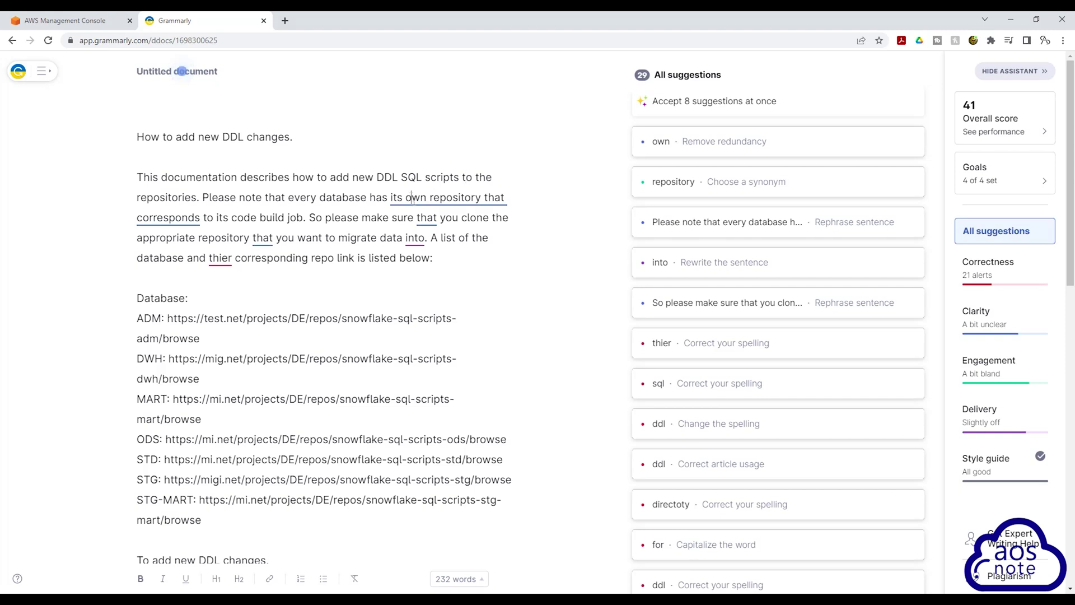
Apply Grammarly's clarity rewrites to the 'Please note' and clone sentences, dropping both 'that's.
left_click(413, 197)
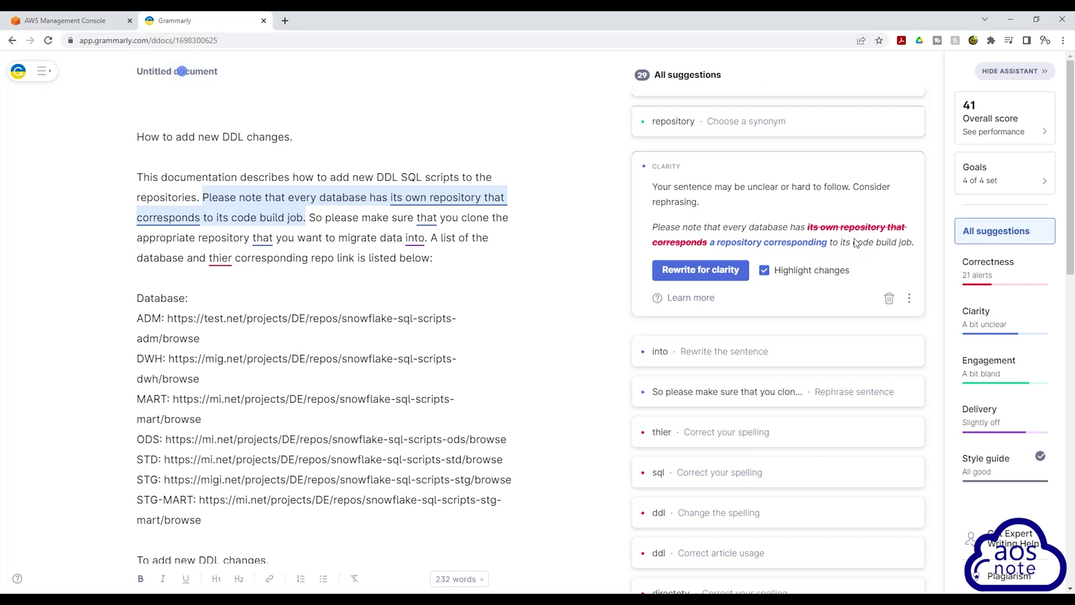
left_click(681, 272)
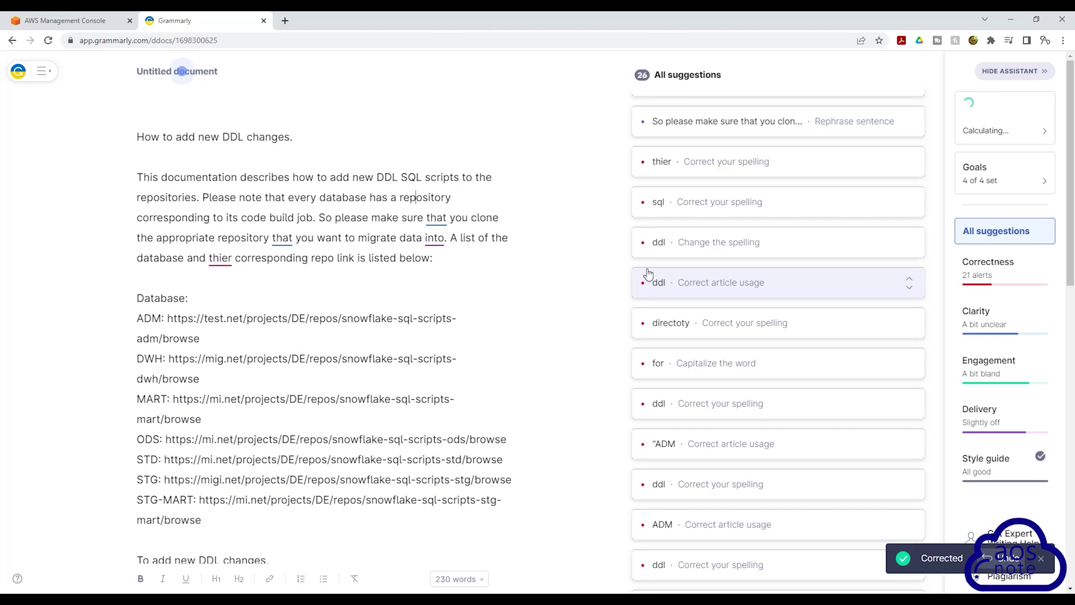
left_click(432, 218)
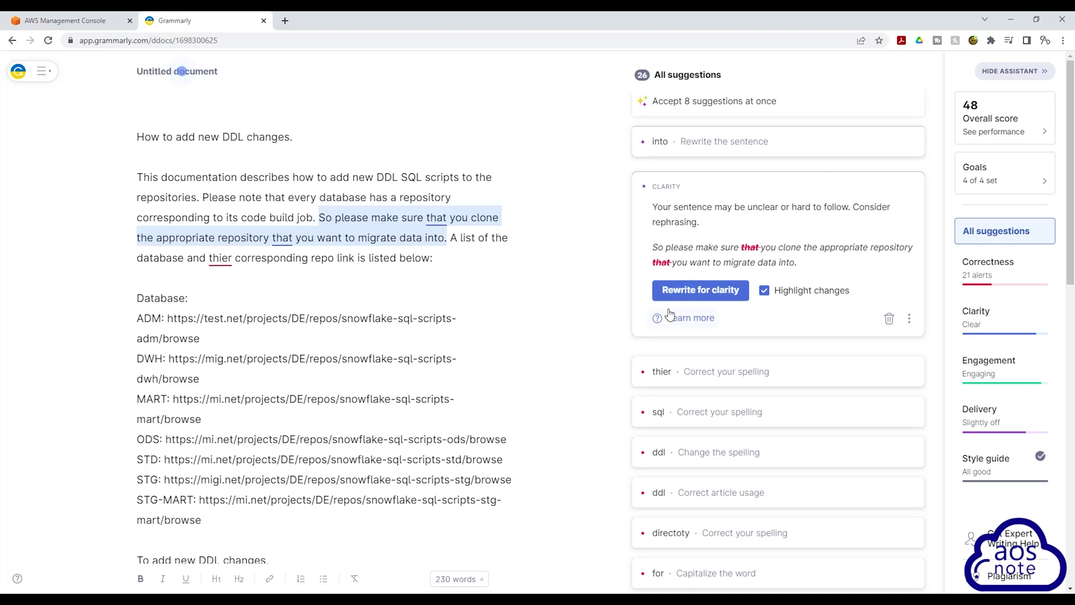
left_click(717, 289)
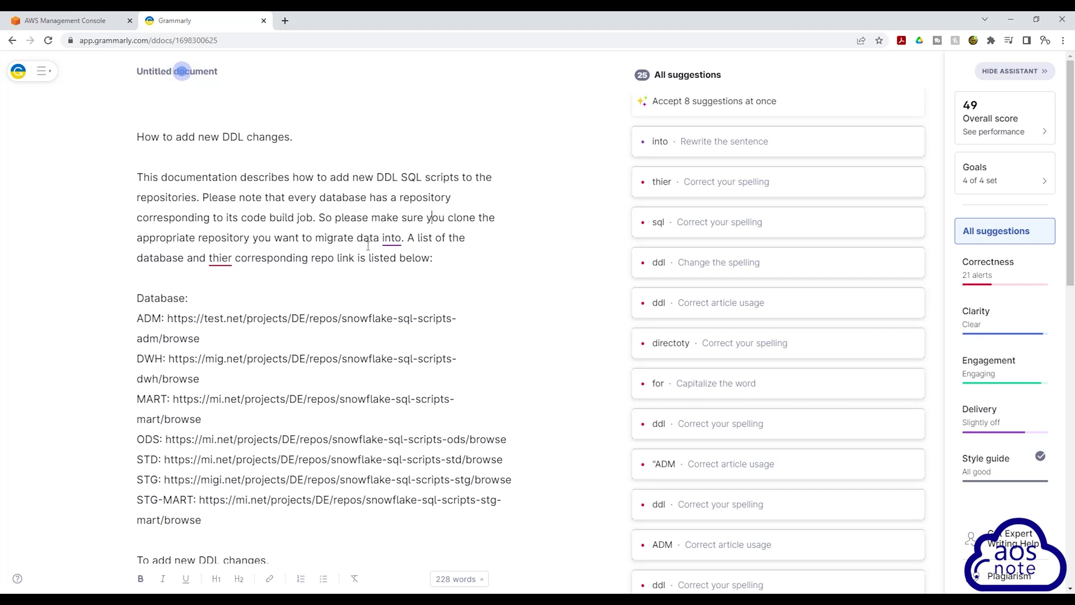
left_click(389, 239)
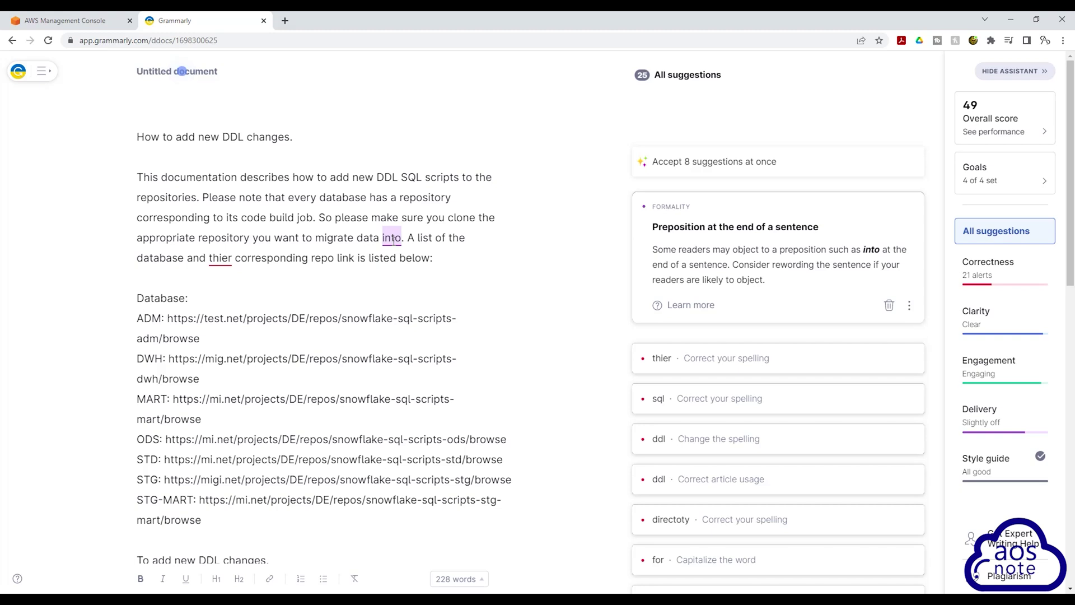
Change 'into' to 'to', accept the 'to which you want to migrate data' rewrite, and fix 'thier'.
left_click(393, 239)
key("BackSpace")
key("BackSpace")
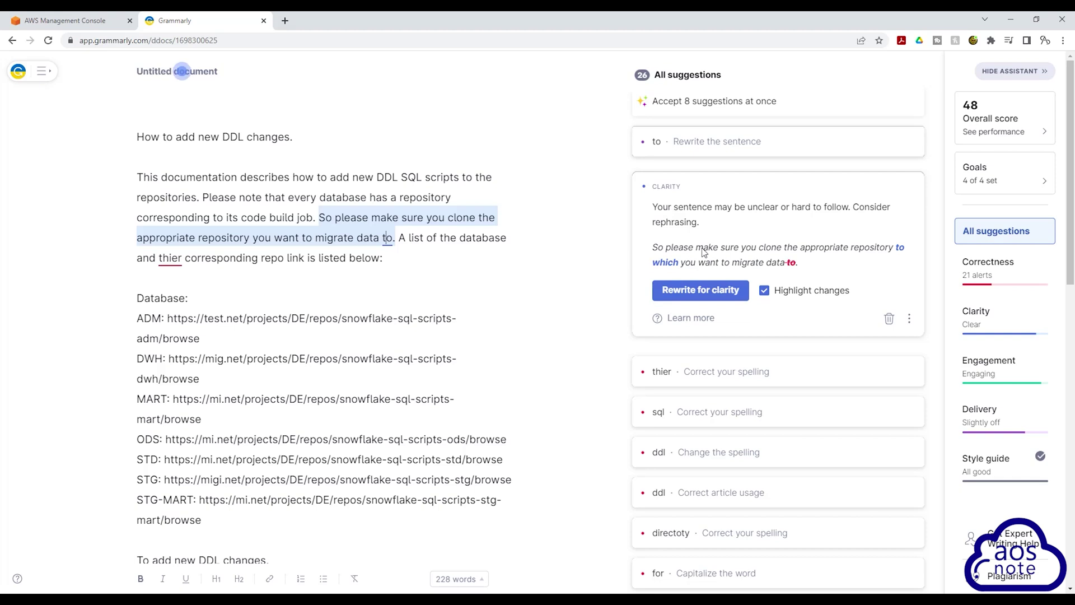
left_click(675, 292)
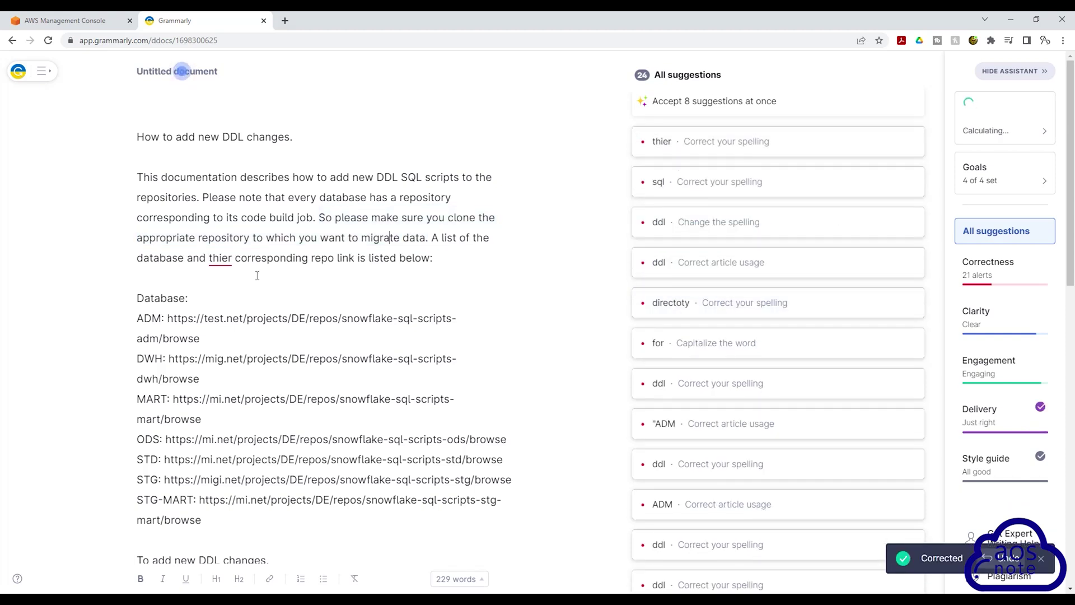
left_click(212, 260)
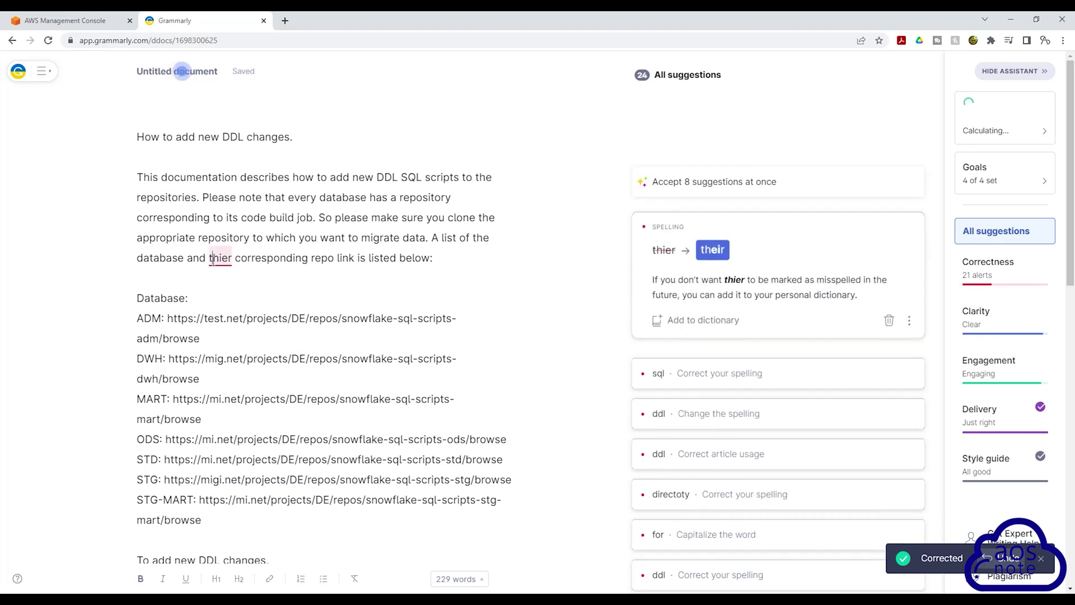
left_click(713, 250)
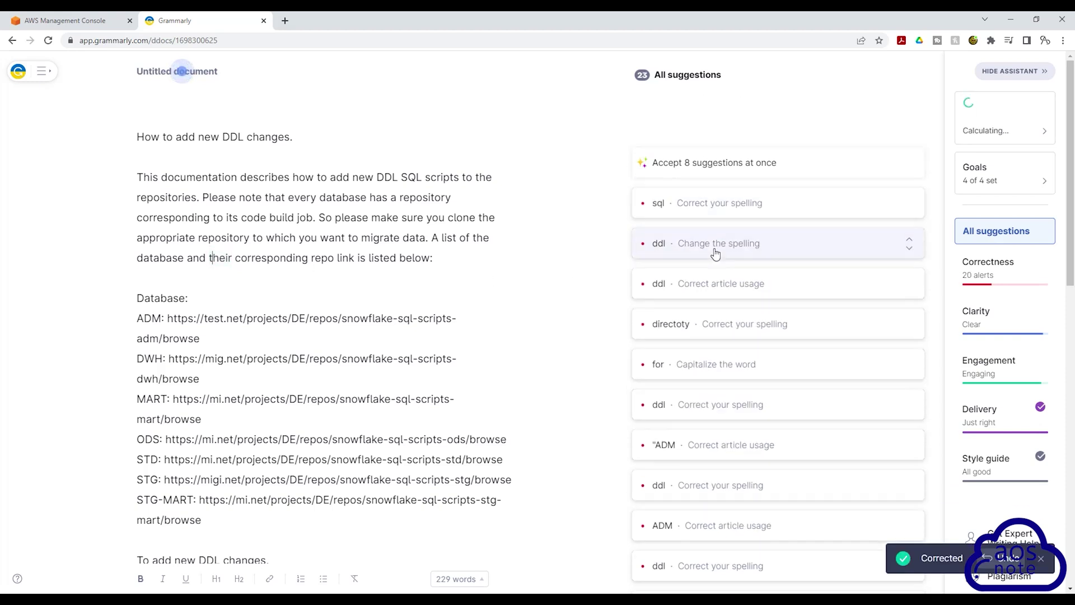
Capitalise sql in step 3 so it reads 'Add your SQL scripts'.
scroll(261, 241, "down", 6)
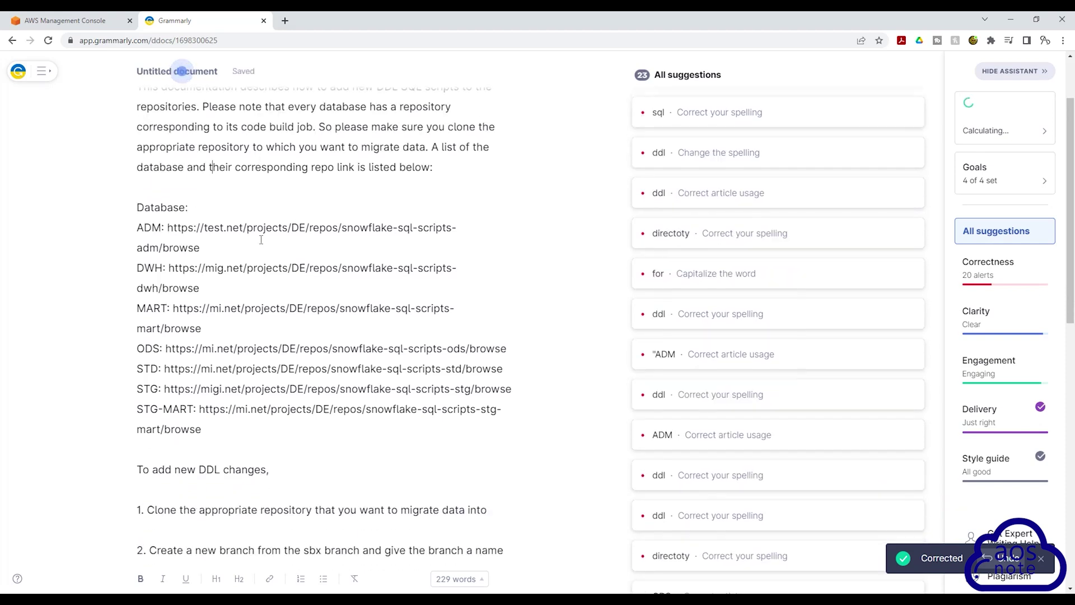
scroll(264, 240, "down", 4)
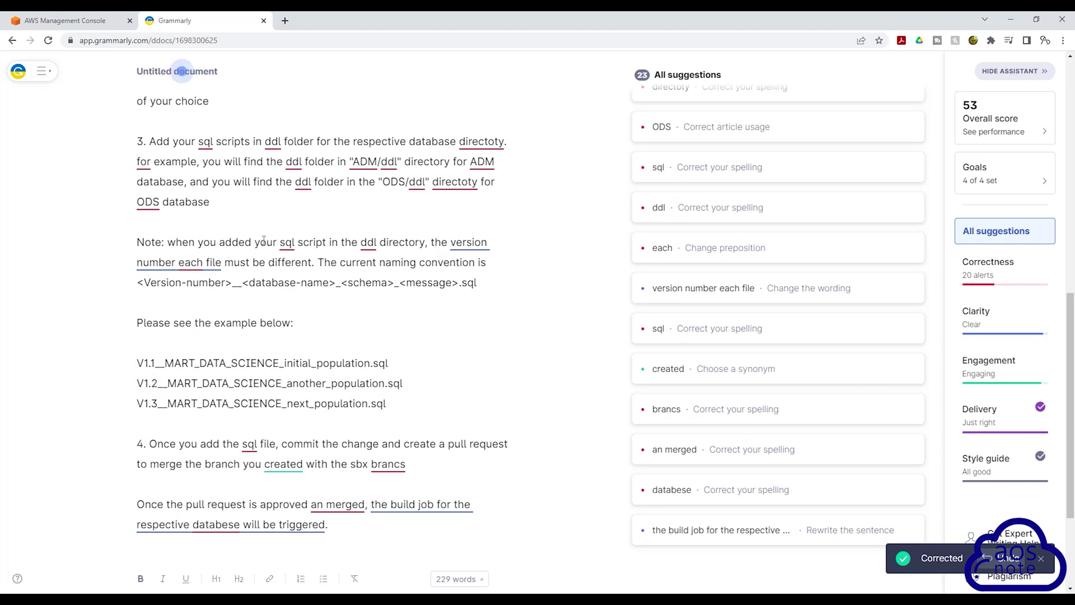
left_click(211, 143)
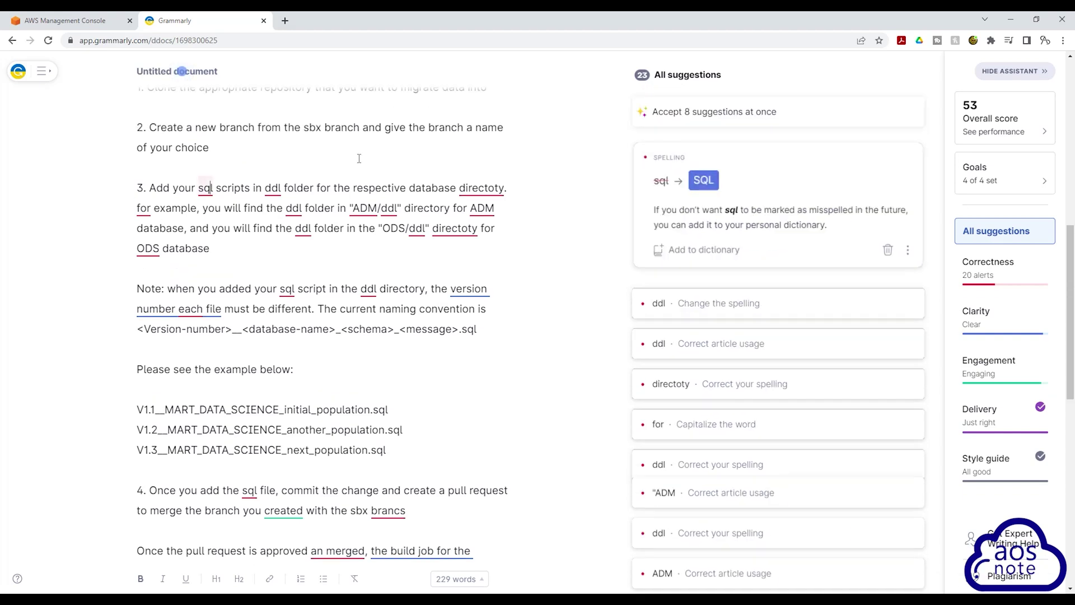
left_click(710, 182)
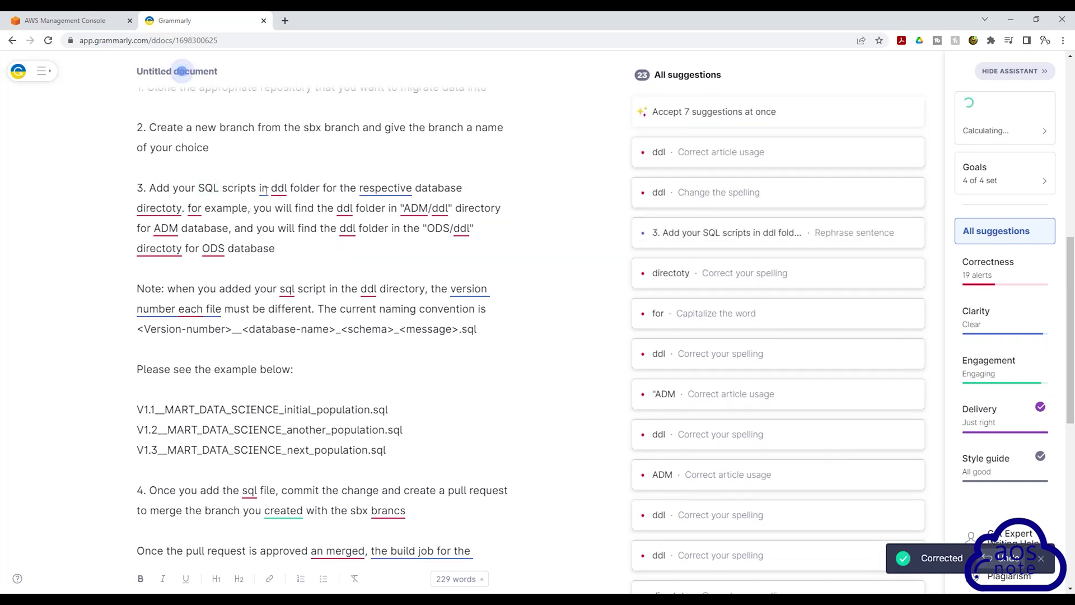
left_click(669, 229)
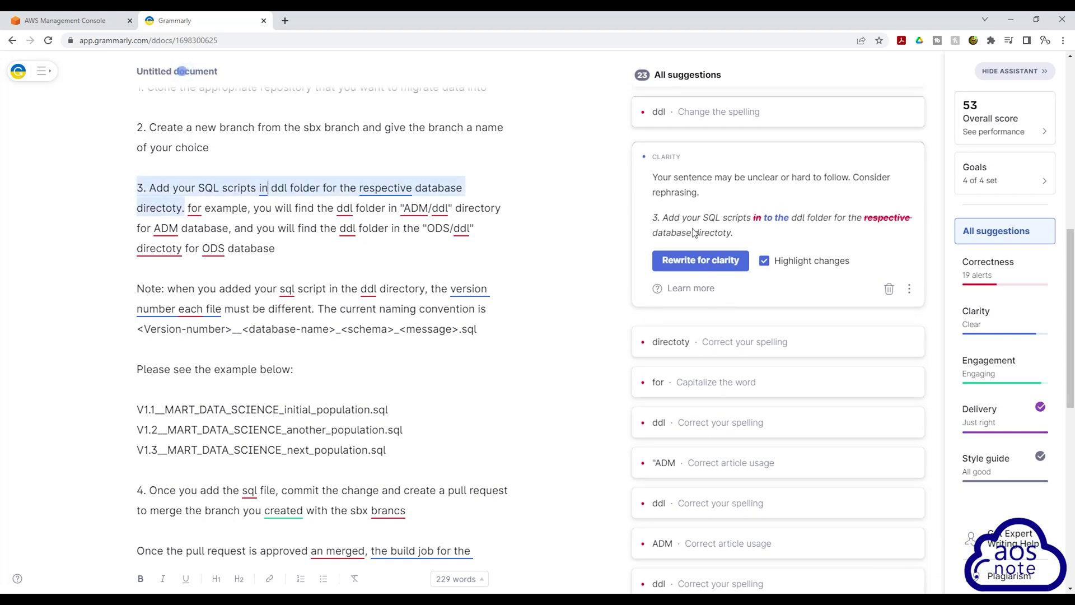
Accept step 3's clarity rewrite, capitalise DDL and 'For', and correct 'directoty' to 'directory'.
left_click(687, 261)
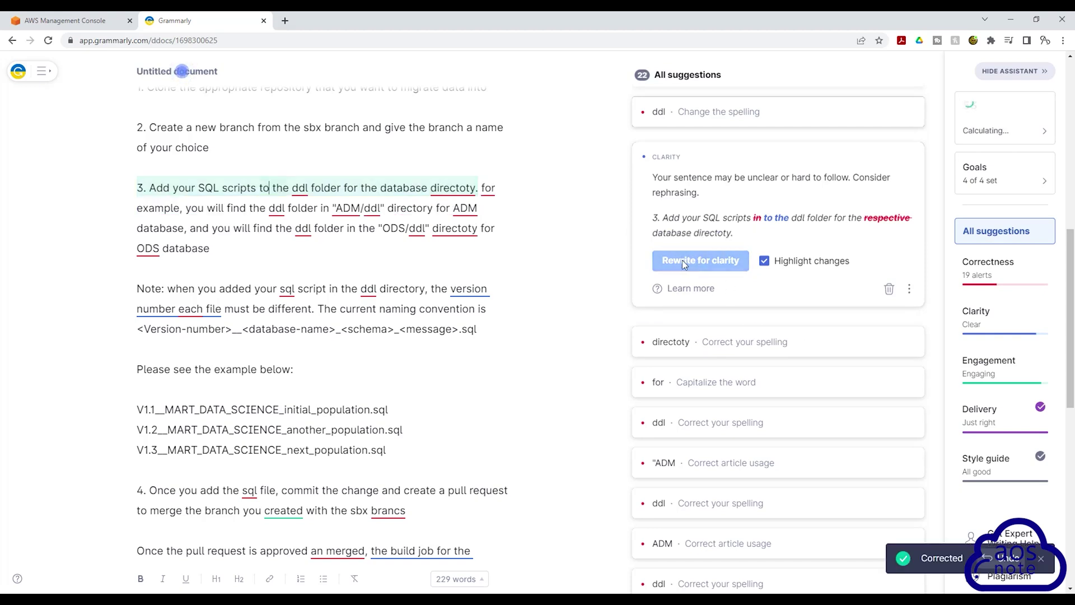
left_click(300, 190)
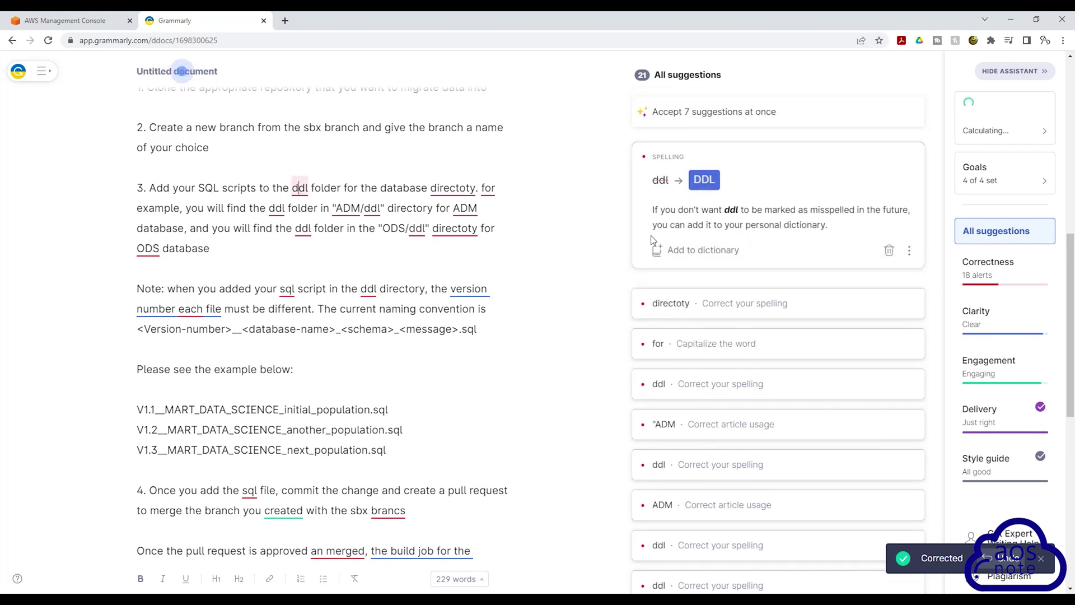
left_click(703, 179)
left_click(462, 189)
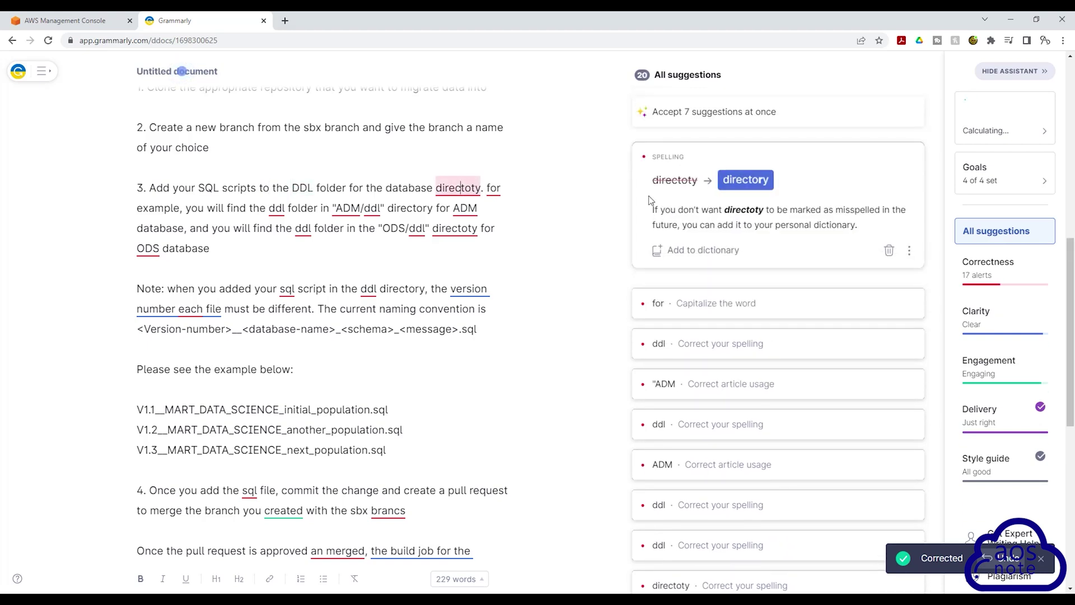
left_click(746, 180)
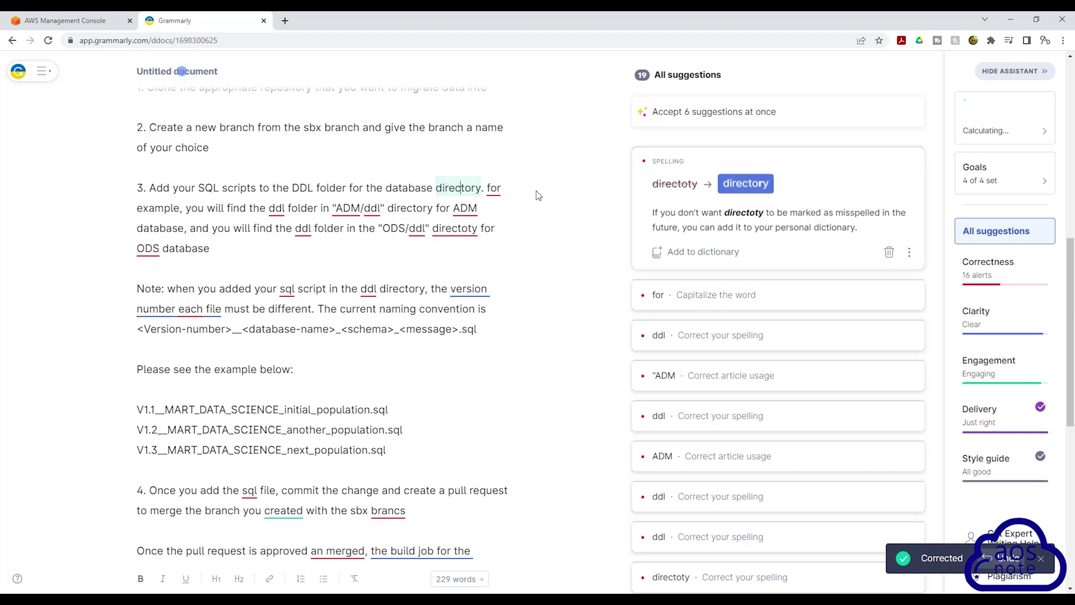
left_click(493, 190)
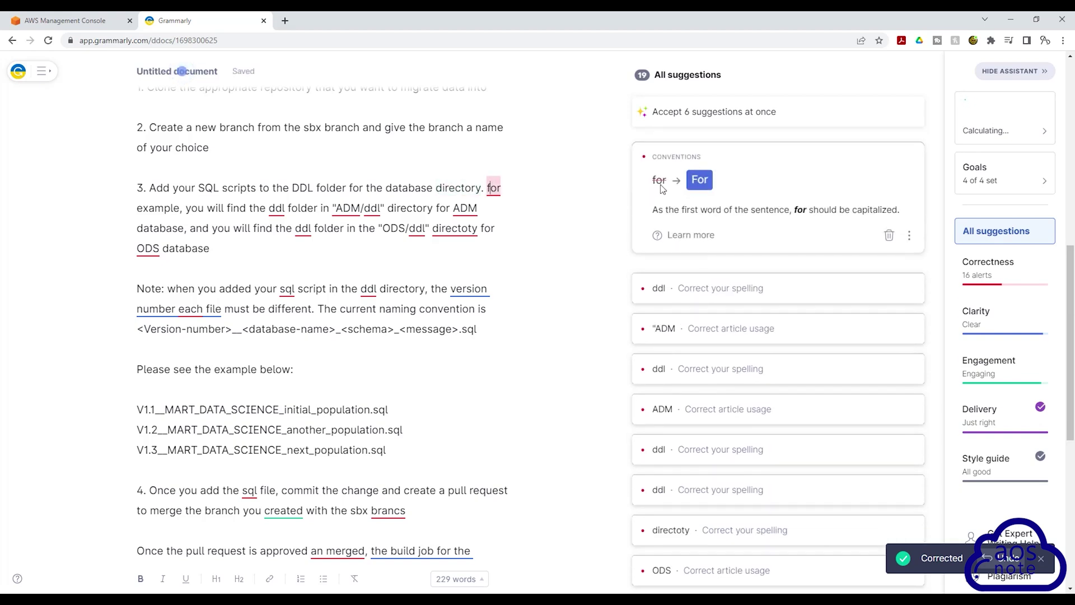
left_click(693, 184)
Capitalise the next two ddl's to DDL and add 'the' before ADM/DDL and ADM.
left_click(281, 209)
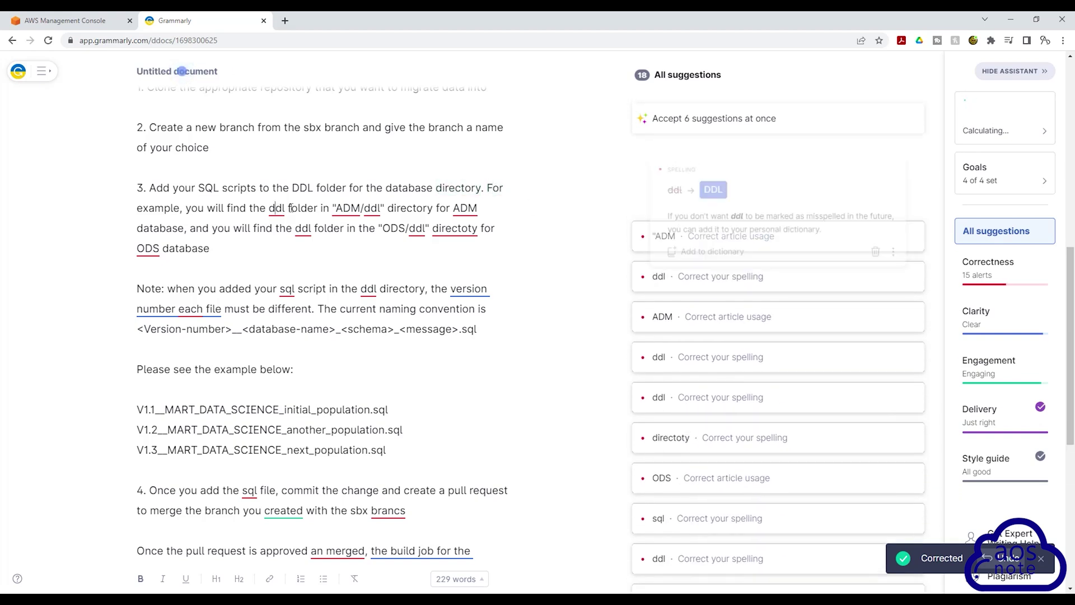
left_click(704, 203)
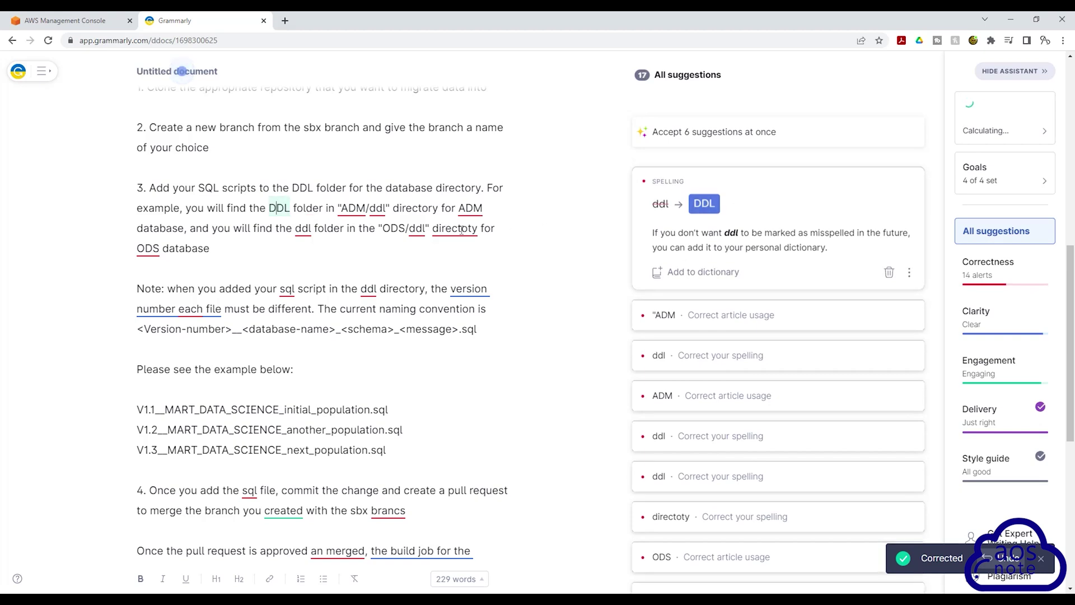
left_click(343, 208)
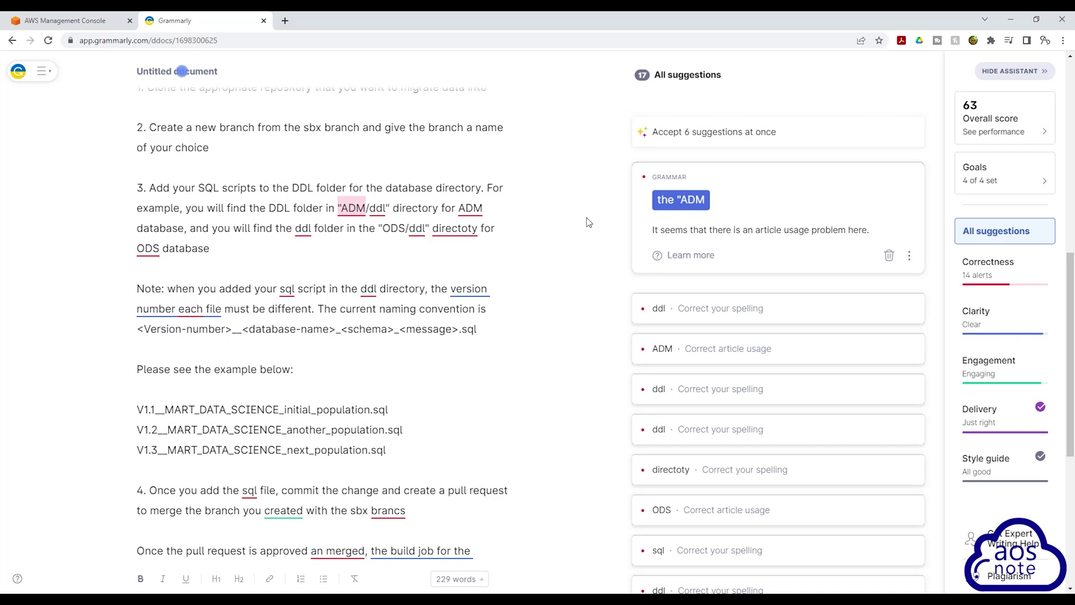
left_click(674, 201)
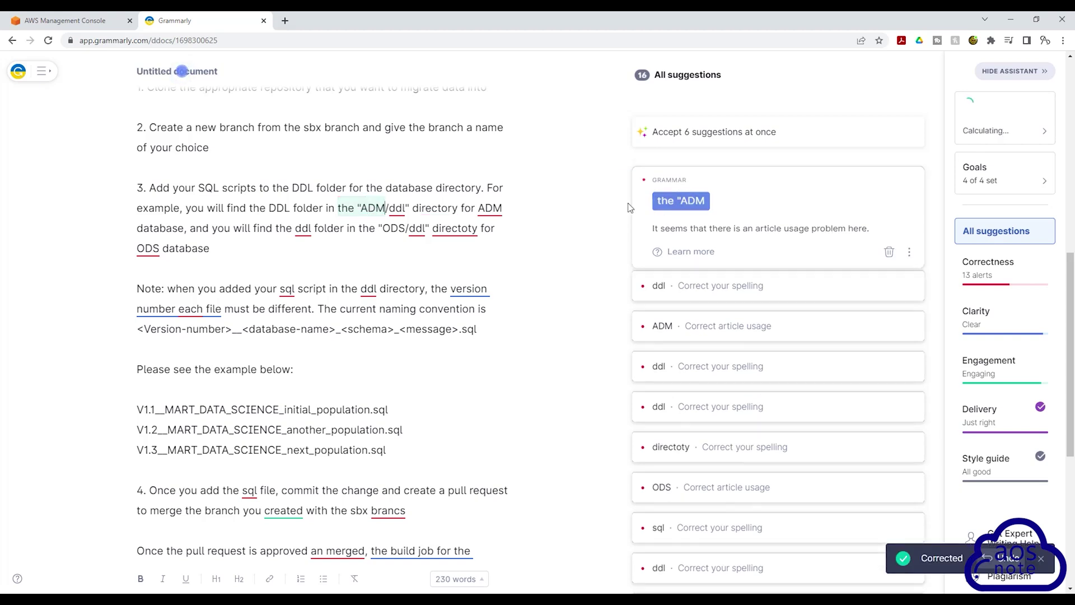
left_click(400, 208)
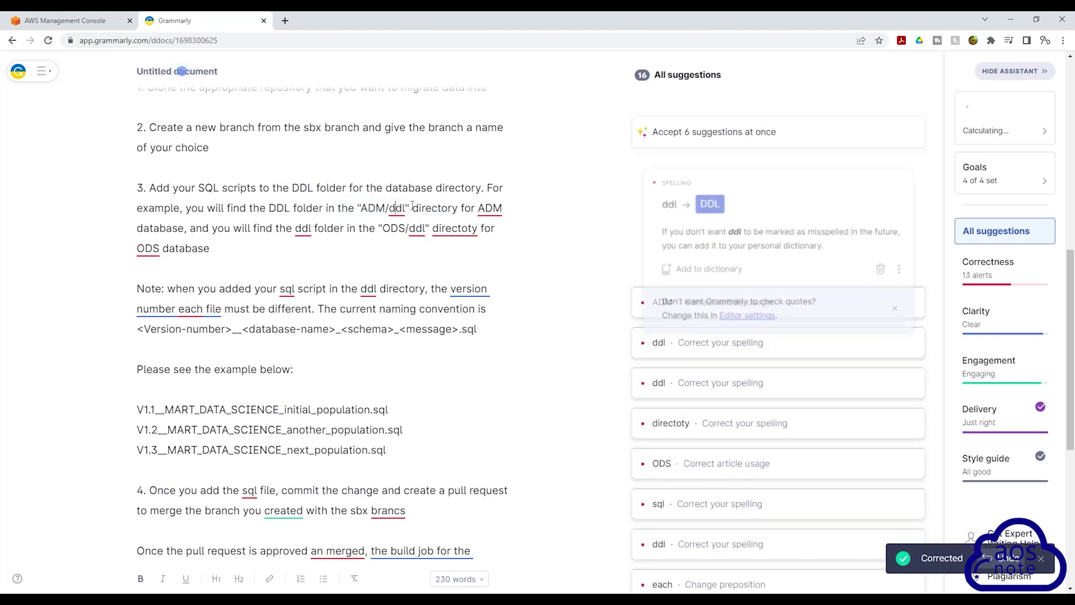
left_click(703, 202)
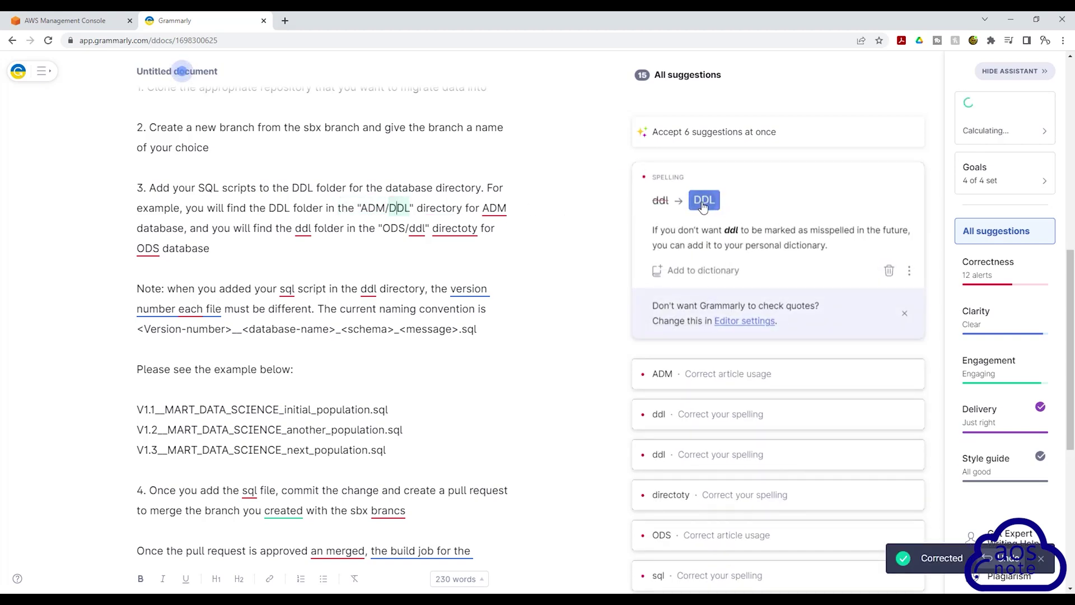
left_click(502, 209)
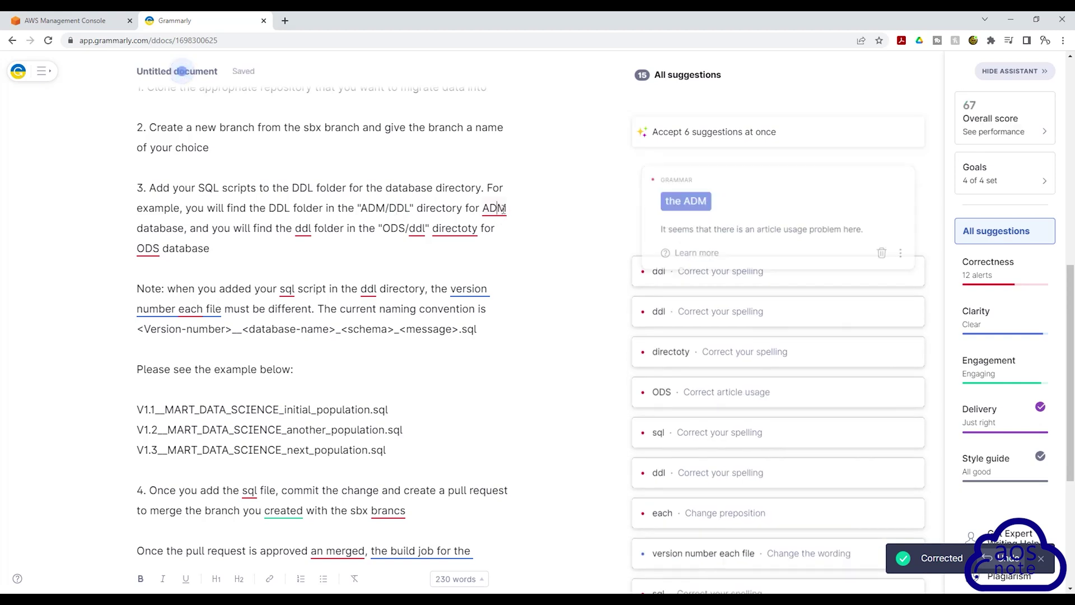
left_click(677, 199)
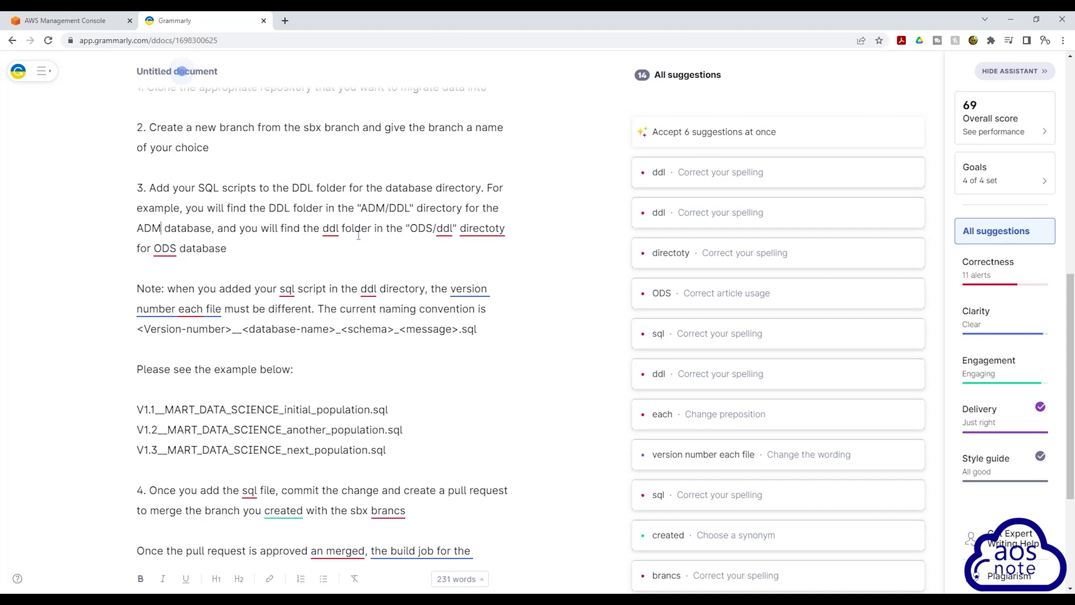
In the Note, change ddl to DDL and ODS/DDL, fix 'directory', and capitalise SQL and DDL.
left_click(339, 238)
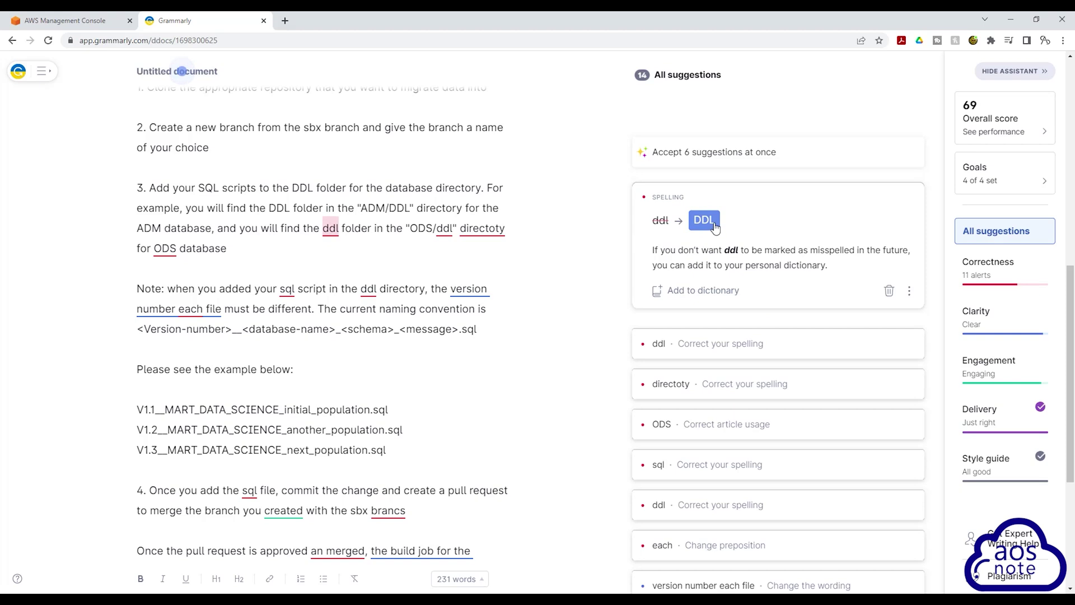
left_click(704, 220)
left_click(450, 231)
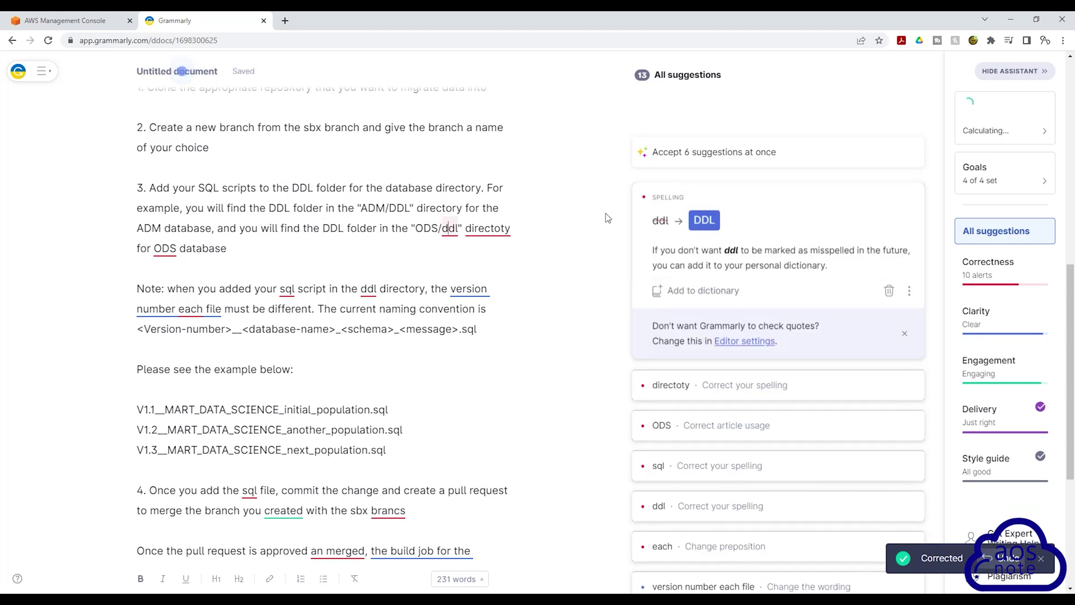
left_click(704, 220)
left_click(670, 192)
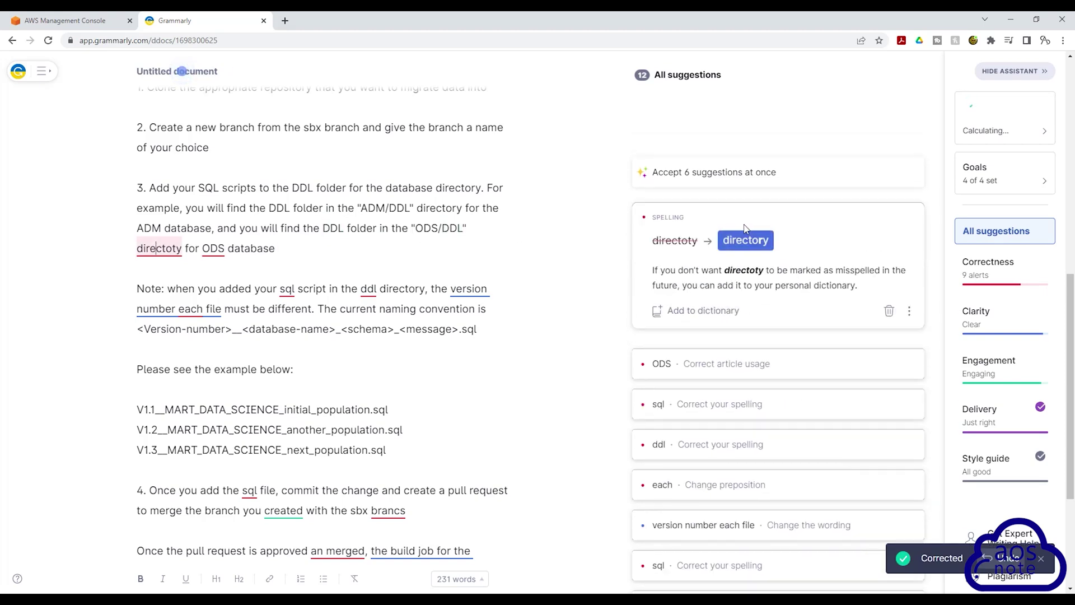
left_click(745, 238)
left_click(658, 211)
left_click(701, 280)
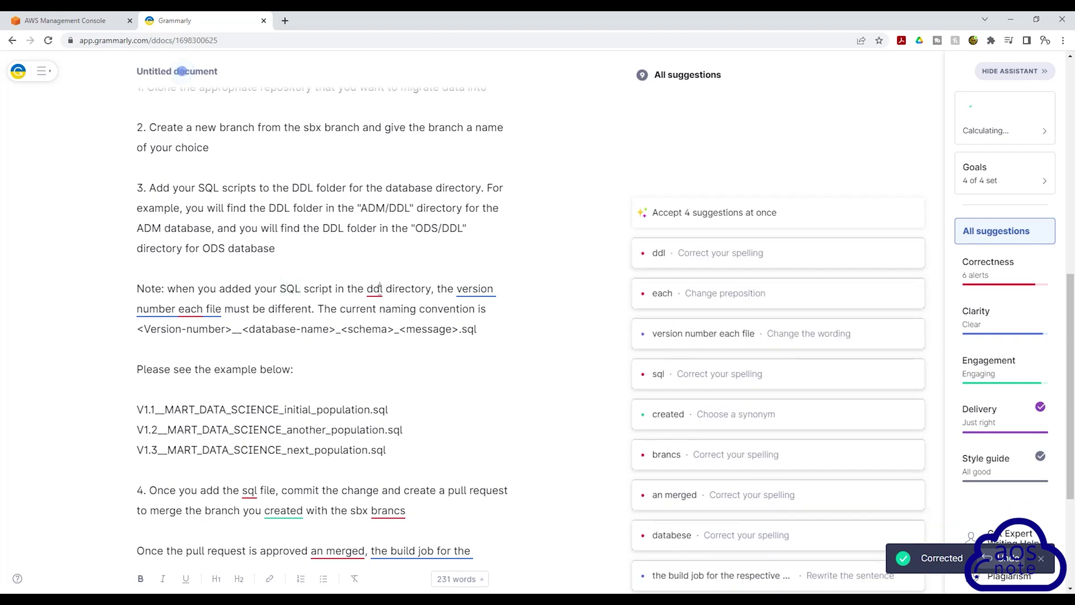
left_click(702, 280)
Reword the Note to 'the file's version number', 'add', 'the ODS', 'to' and 'differ'.
left_click(729, 290)
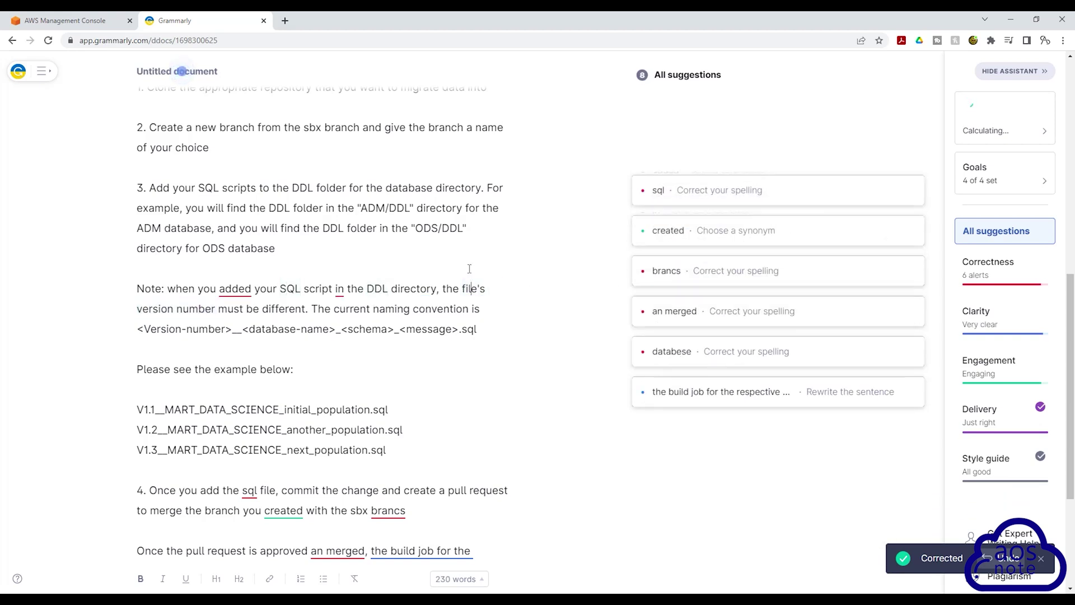
scroll(463, 276, "down", 2)
scroll(463, 276, "up", 1)
left_click(233, 252)
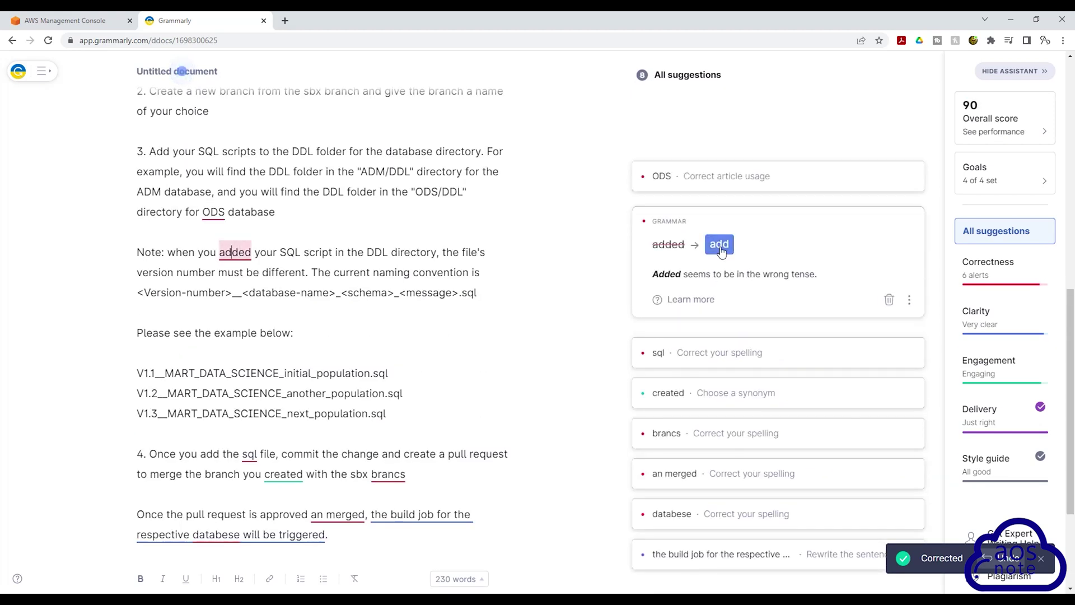
left_click(720, 243)
left_click(661, 175)
left_click(680, 202)
left_click(326, 253)
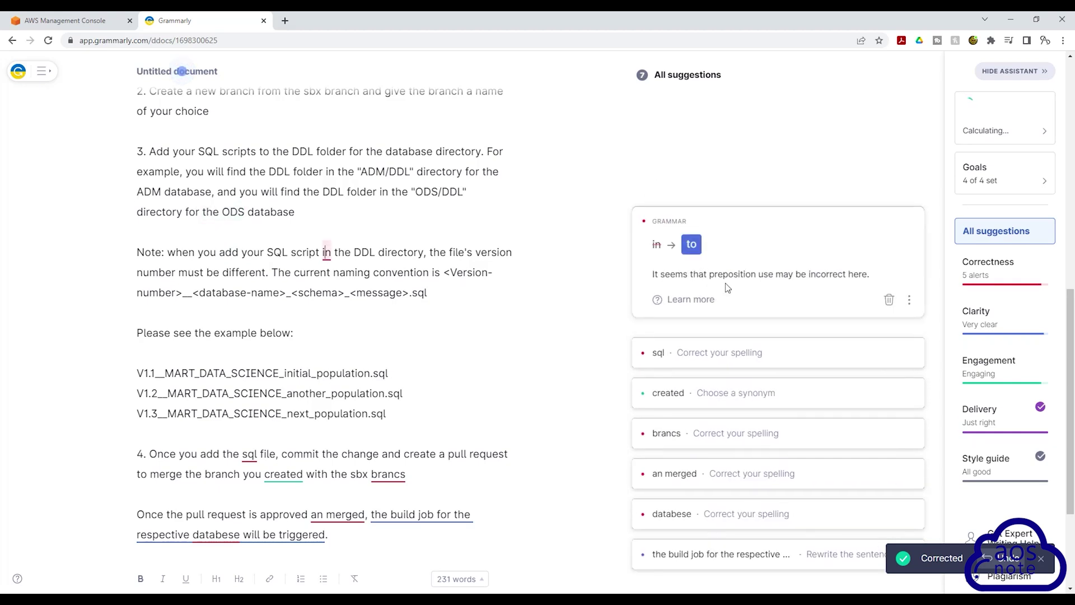
left_click(691, 243)
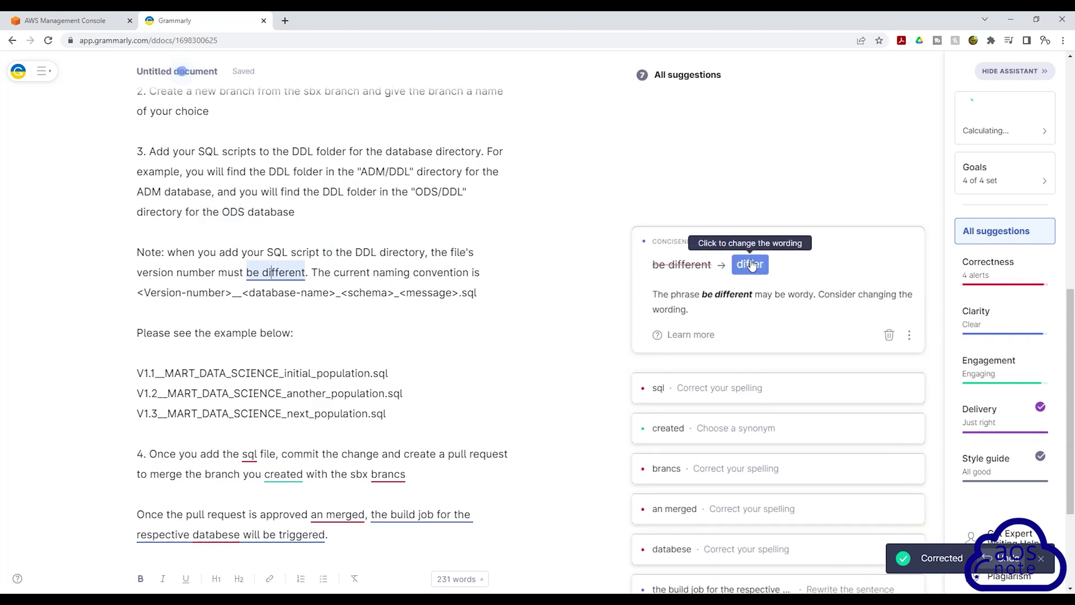
left_click(751, 265)
In step 4, correct the text to 'SQL', 'made', 'branch' and 'approved and merged'.
scroll(248, 342, "down", 2)
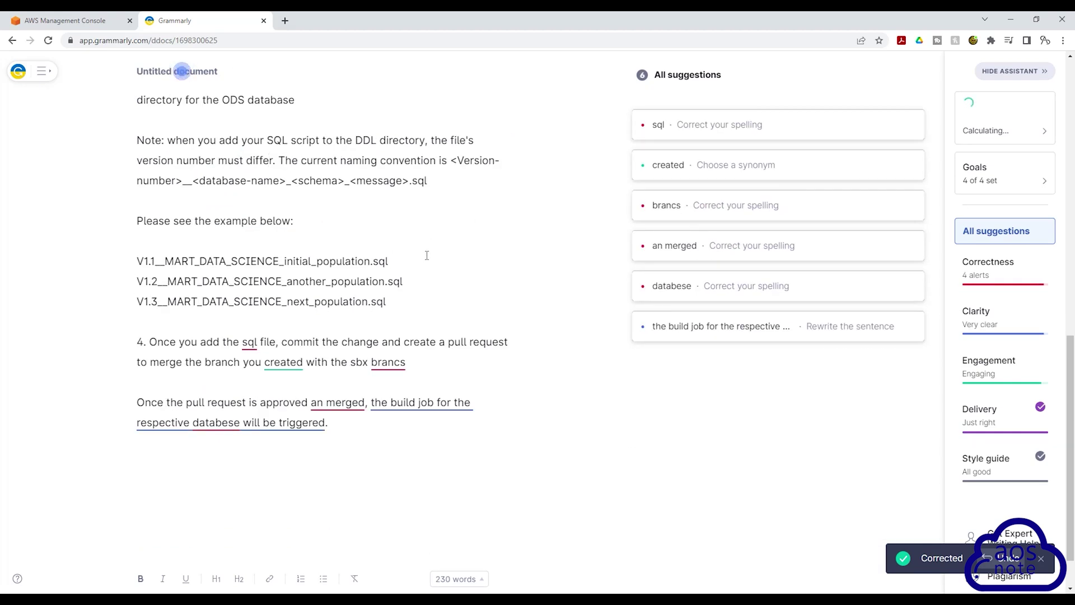
left_click(248, 343)
left_click(703, 331)
left_click(781, 354)
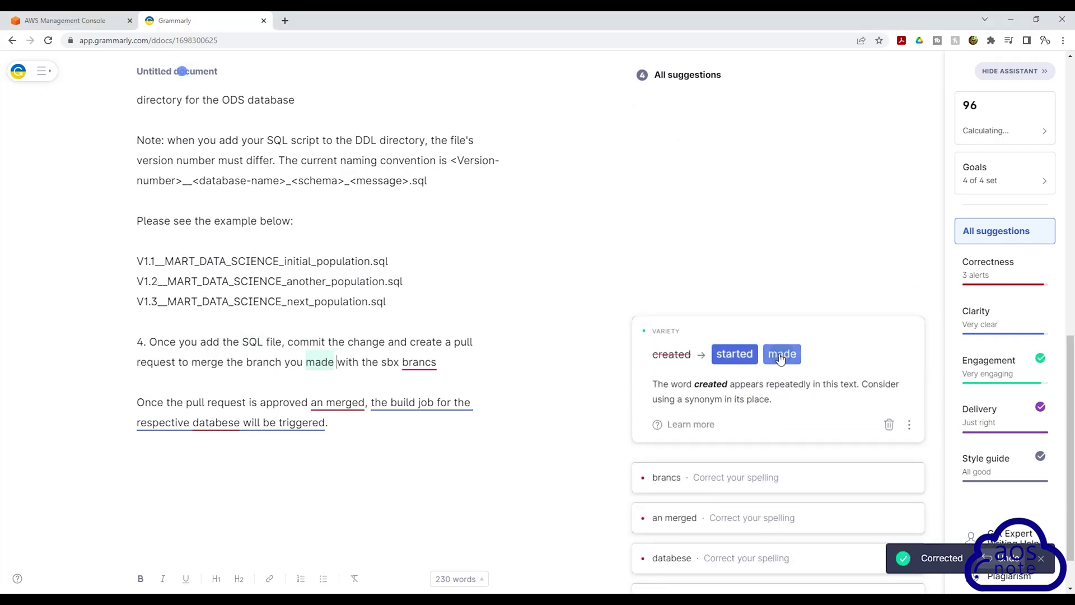
key("BackSpace")
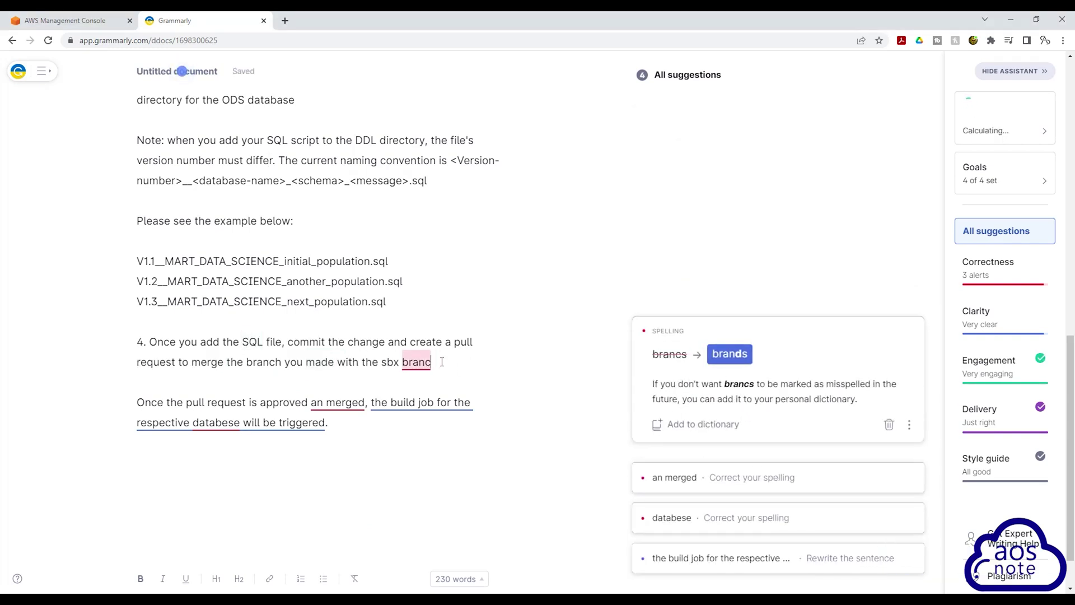
left_click(674, 326)
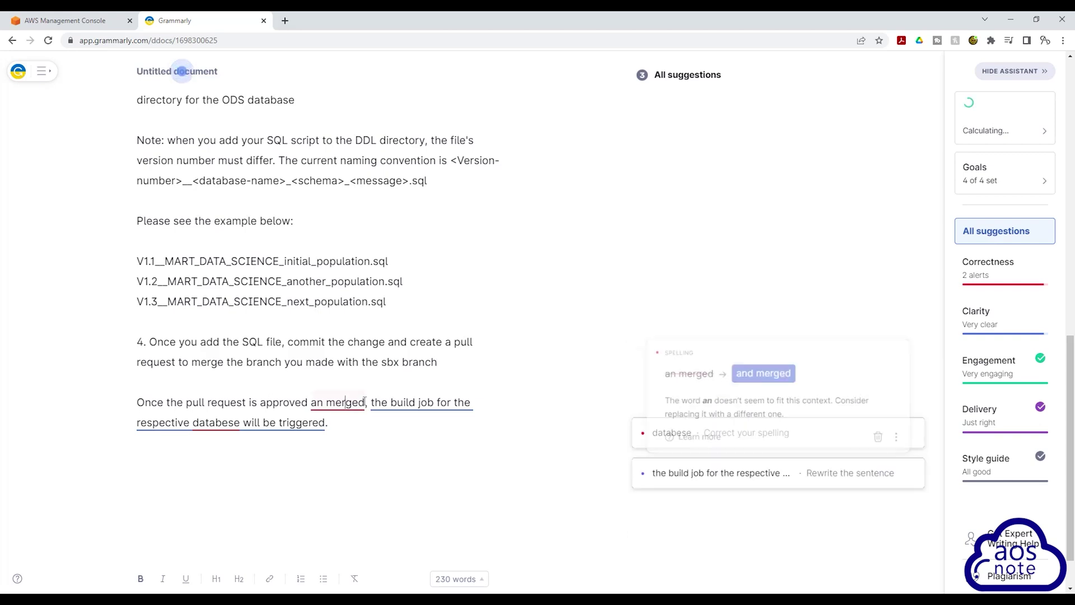
left_click(781, 393)
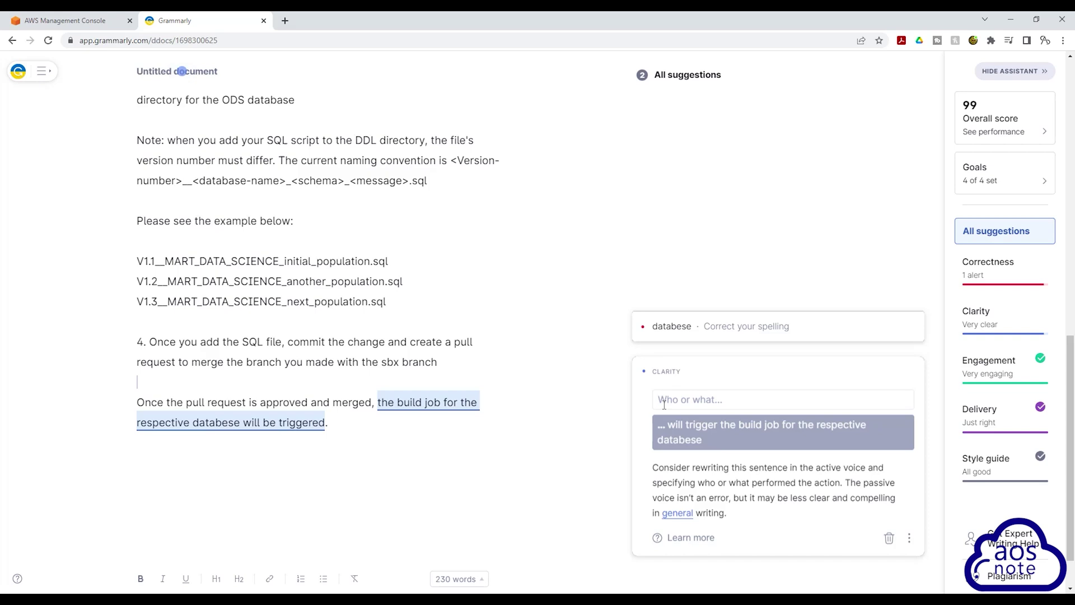
Rewrite the final sentence so CodeBuild triggers the build job, and correct 'databese' to 'database'.
left_click(664, 403)
type("Co")
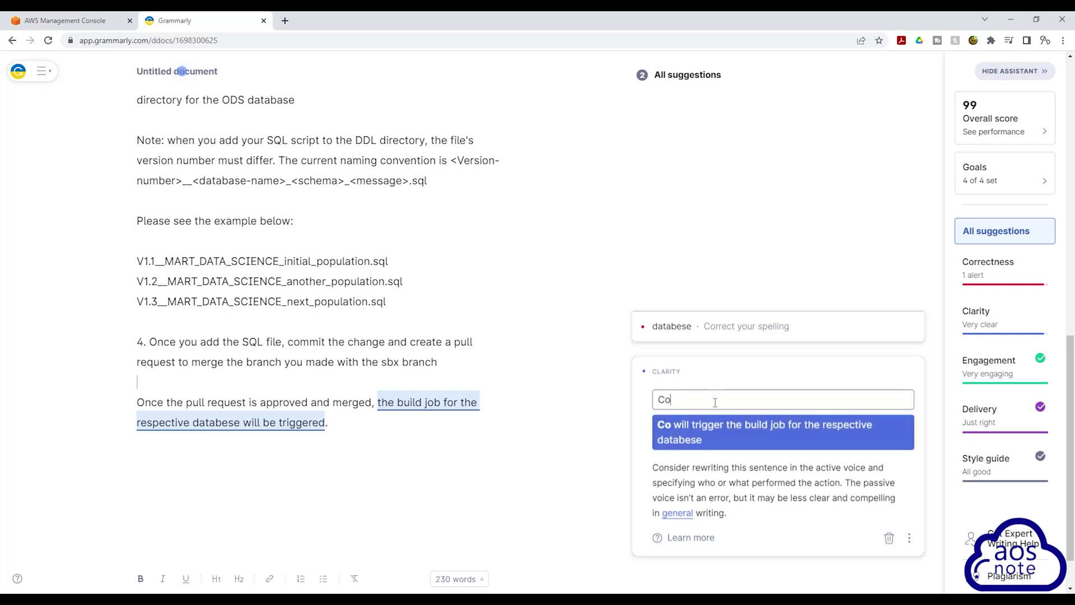
type("deBuild")
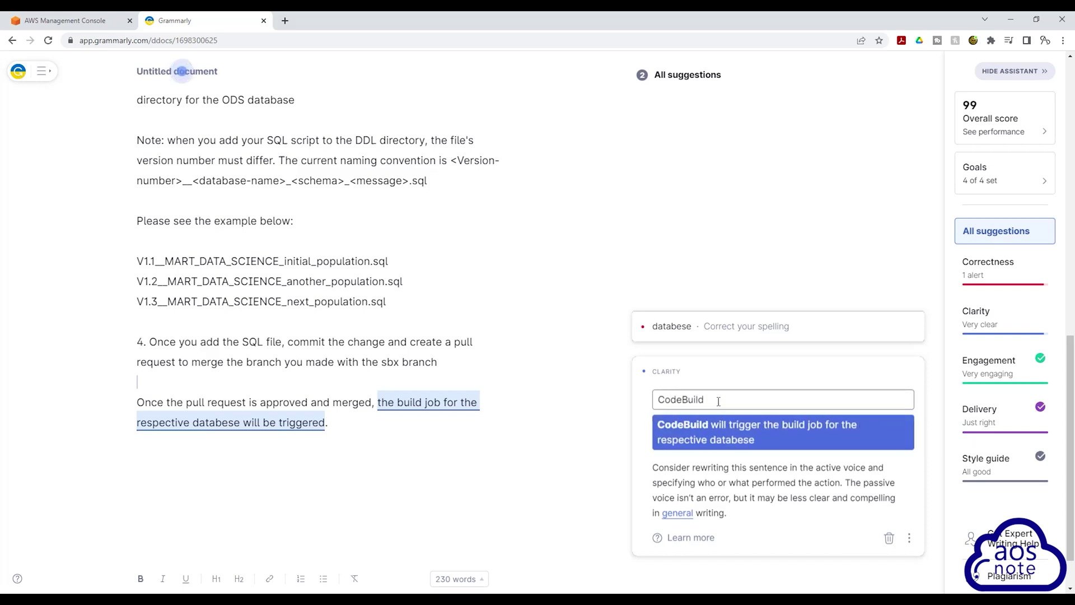
left_click(714, 431)
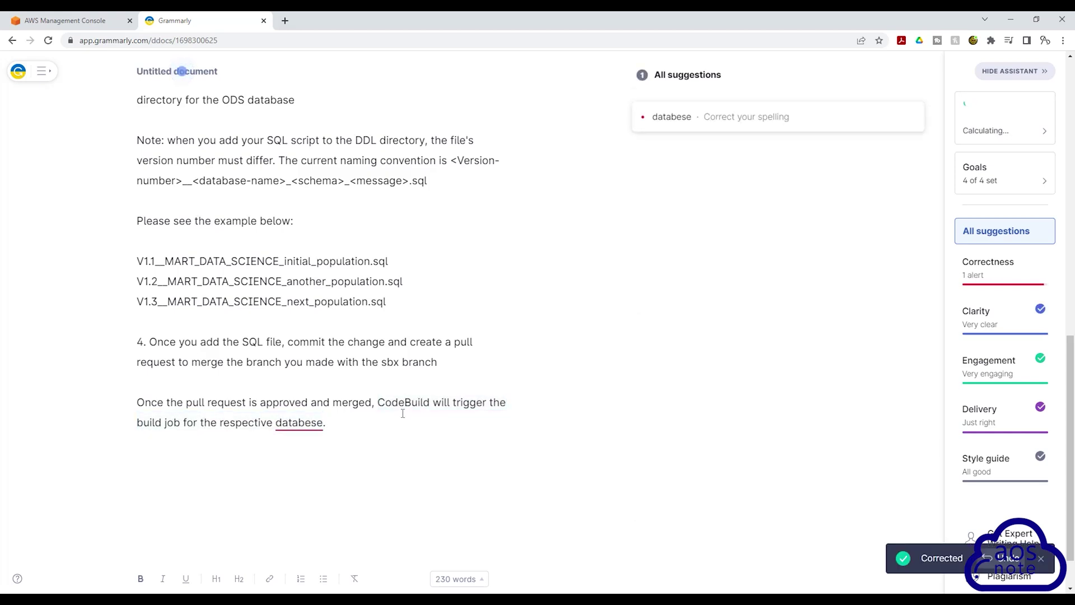
left_click(303, 423)
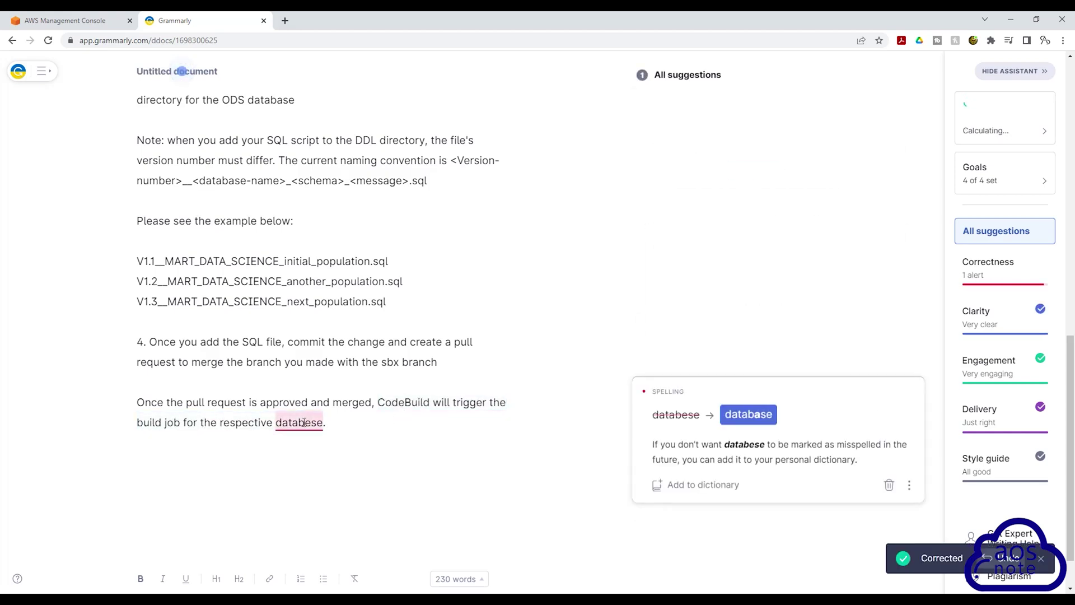
left_click(749, 414)
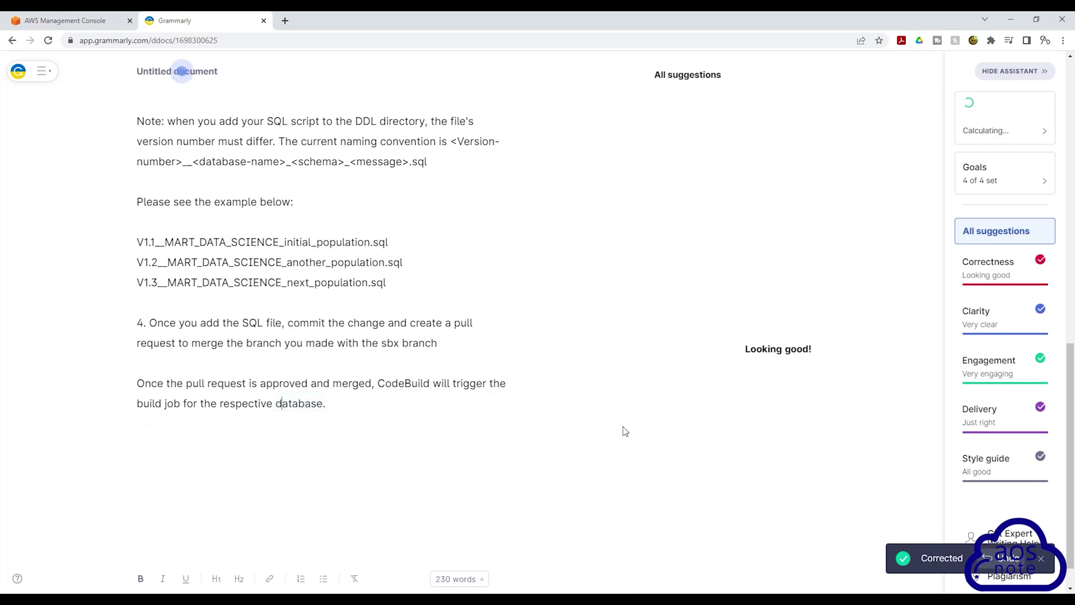
scroll(373, 431, "up", 10)
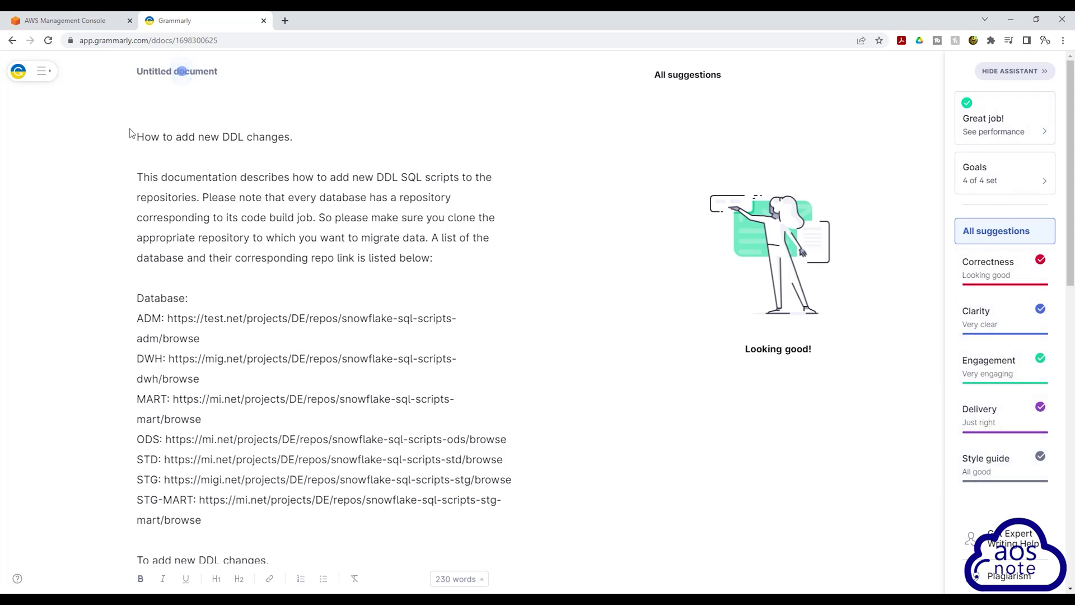
Copy all of the corrected SOP text from Grammarly.
left_click_drag(137, 137, 521, 557)
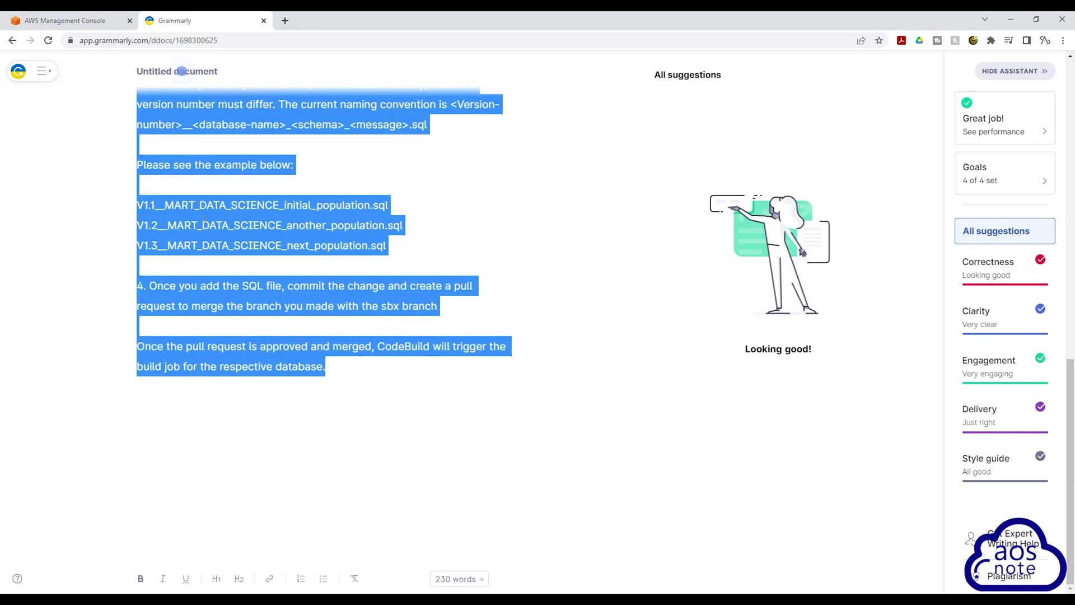
right_click(205, 220)
left_click(233, 264)
Paste the corrected text over the original in Word using Keep Text Only.
left_click(870, 589)
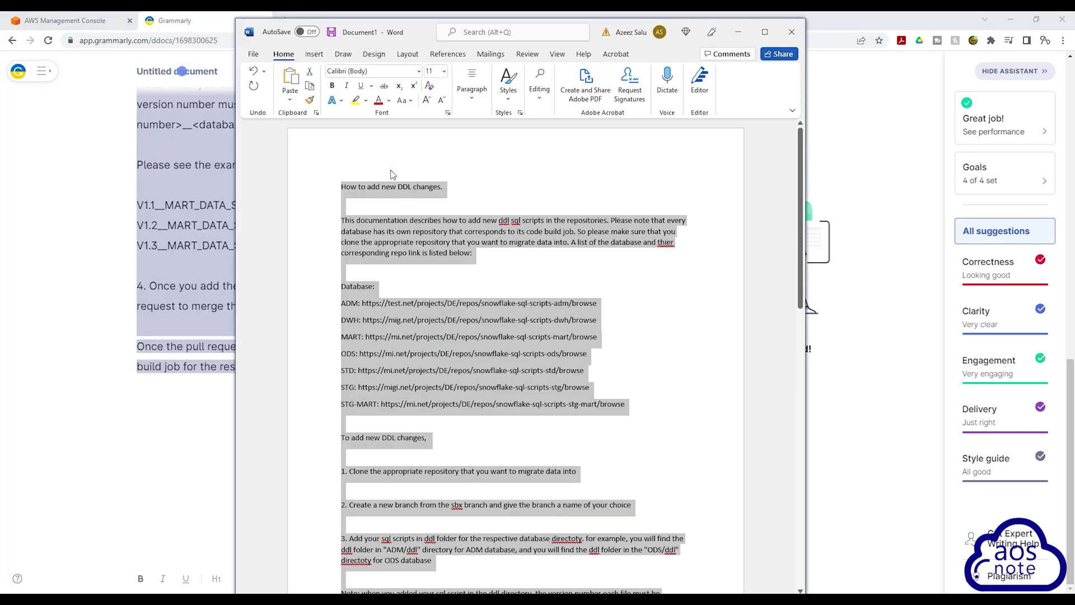
right_click(365, 230)
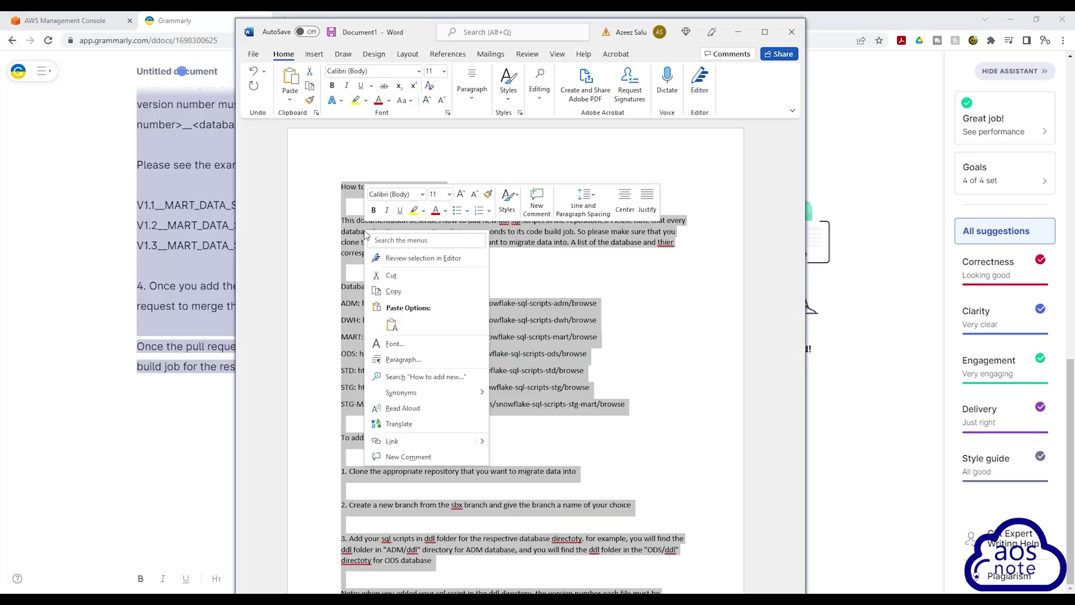
left_click(394, 323)
scroll(536, 260, "up", 10)
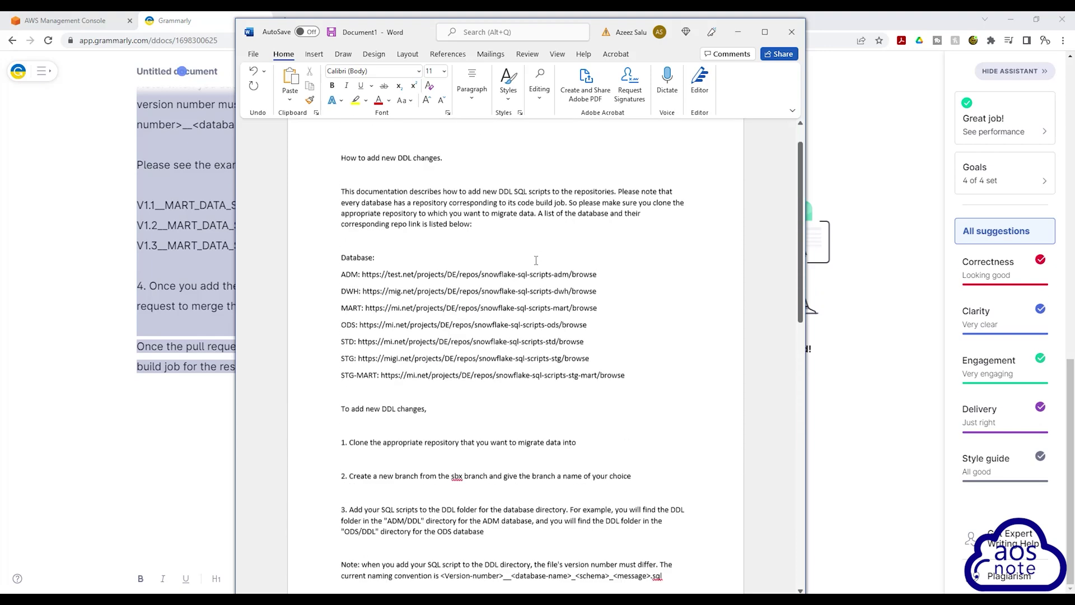